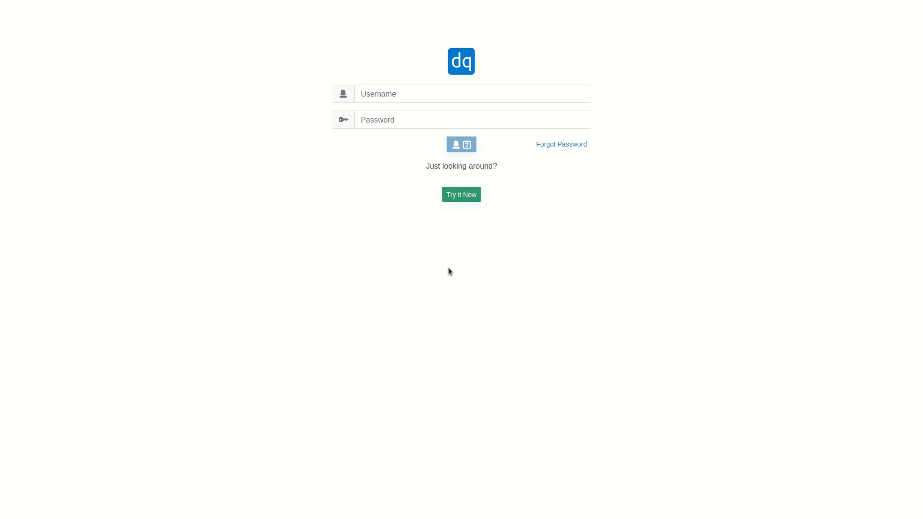
- Start a trial deck and add two JSON File cards, one below the other
click(453, 195)
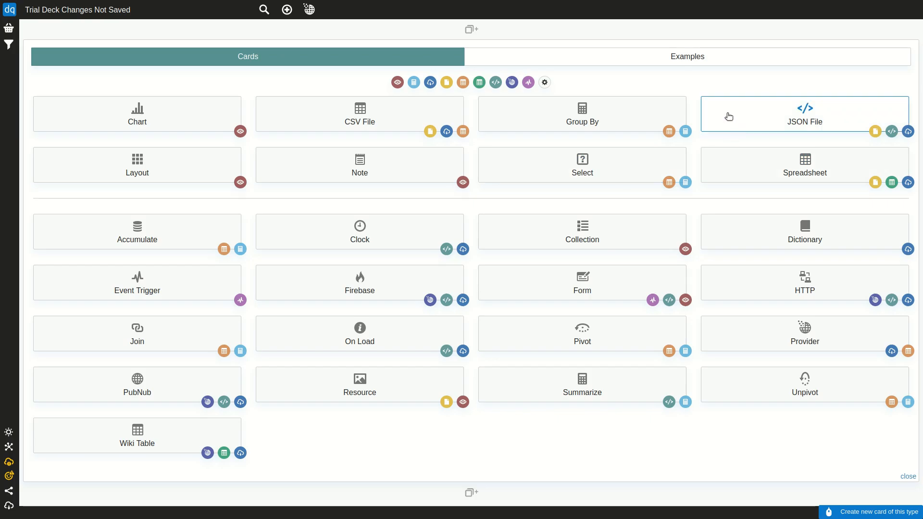
click(729, 116)
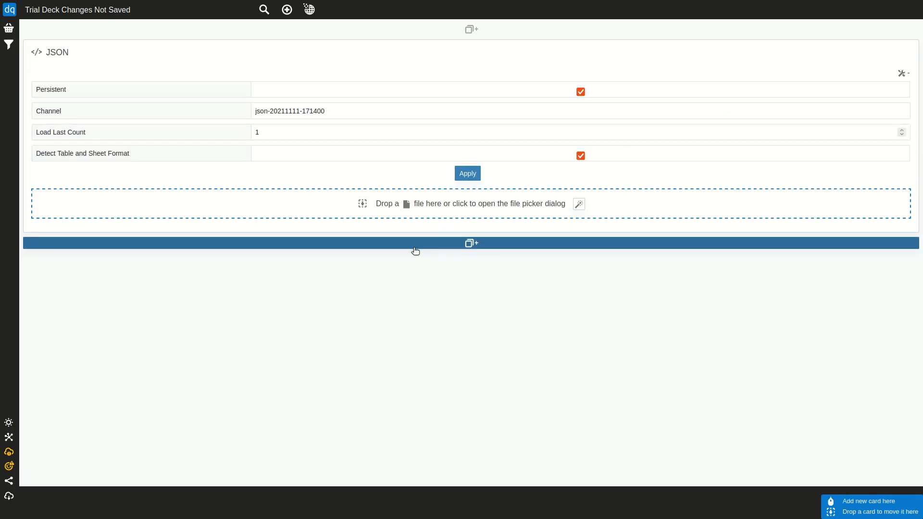
click(416, 250)
scroll(416, 250, down, 1)
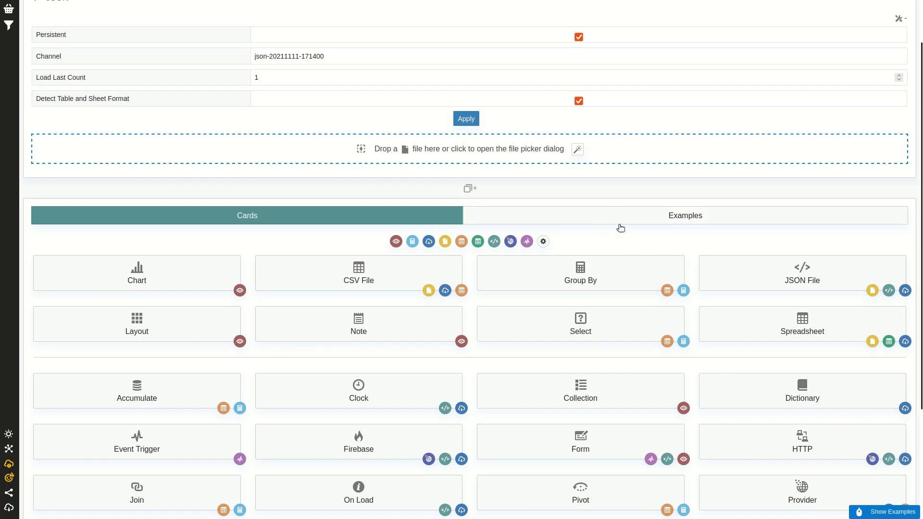
click(713, 271)
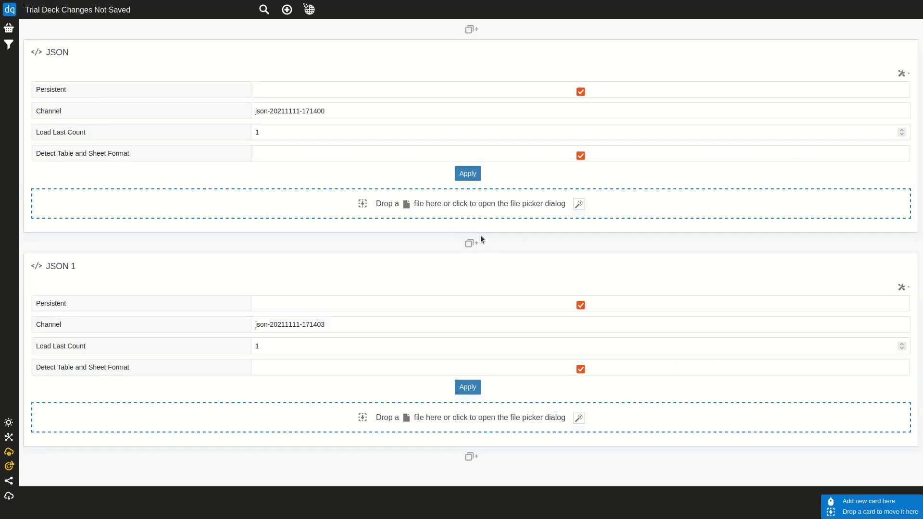
- Load launches.json into the first JSON card without storing it in the channel, and collapse its output
click(328, 208)
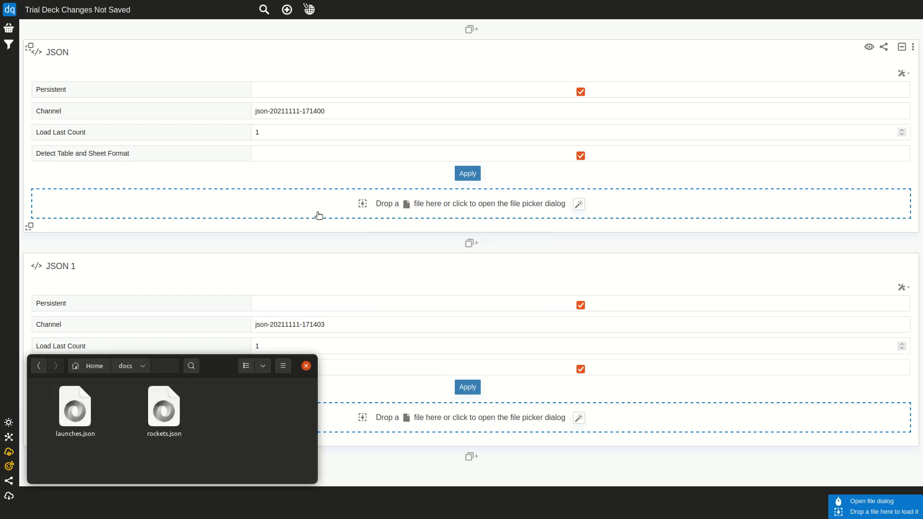
drag(76, 409, 270, 202)
click(480, 227)
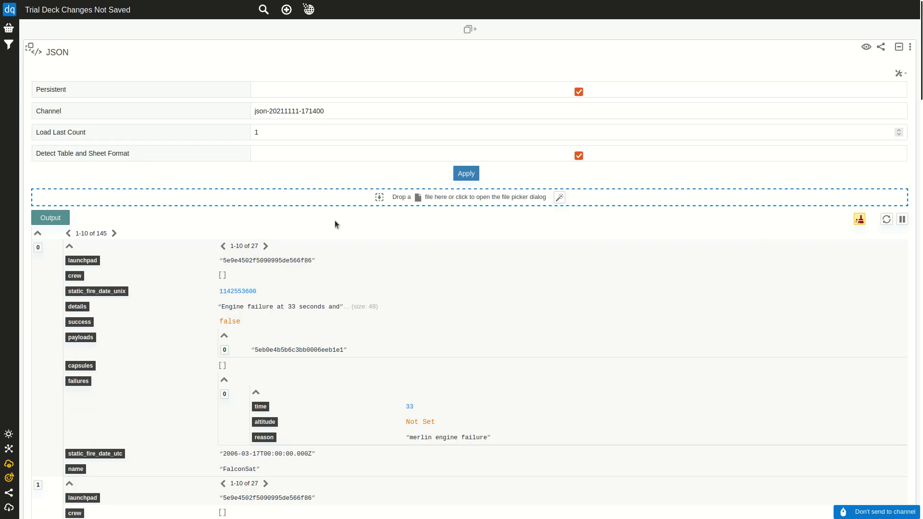
click(38, 235)
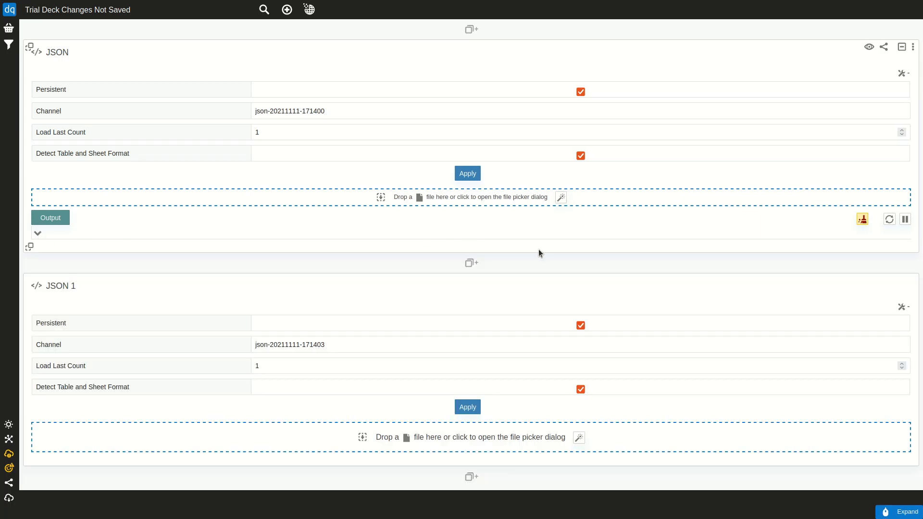
- Load rockets.json into the JSON 1 card without storing it in the channel, and hide both cards' settings
key(alt+Tab)
drag(164, 409, 478, 440)
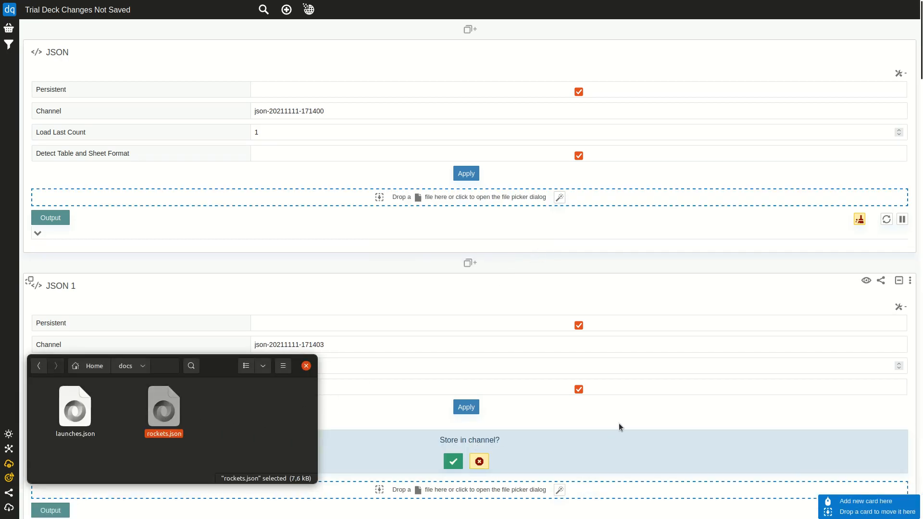
click(488, 462)
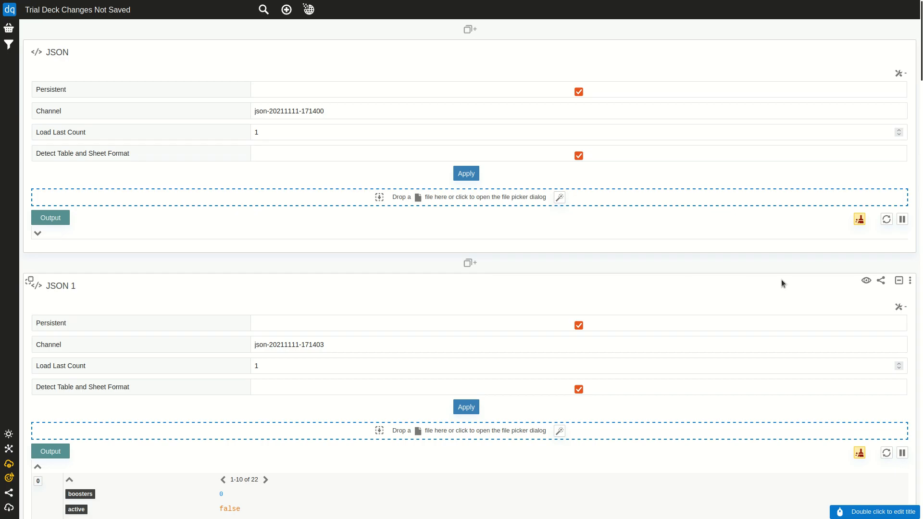
click(903, 308)
click(907, 73)
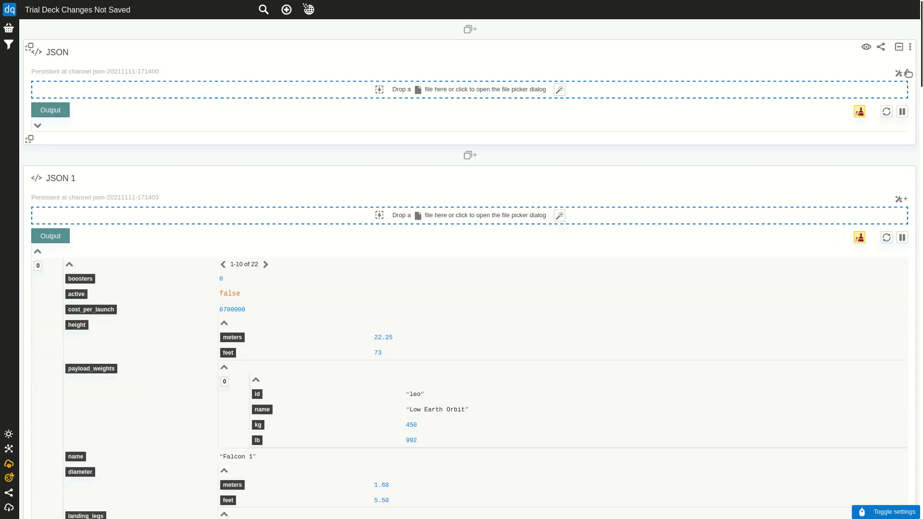
click(624, 32)
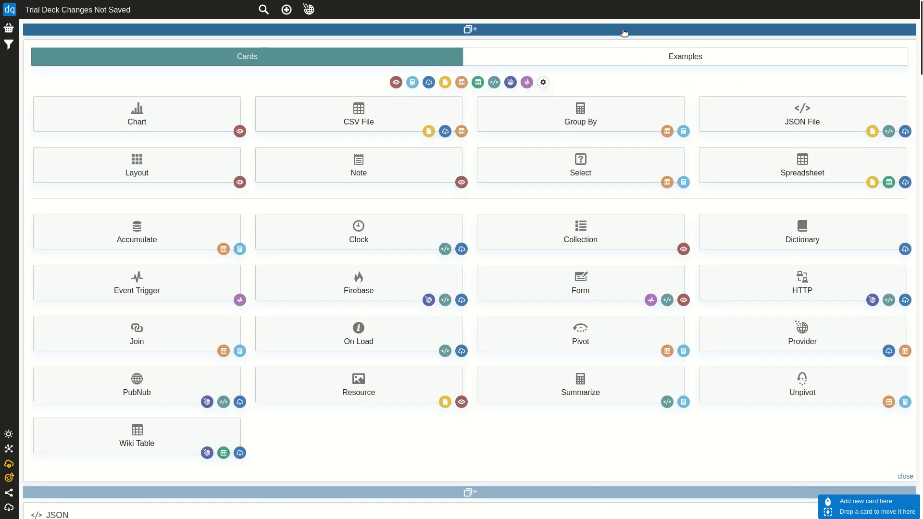
click(748, 277)
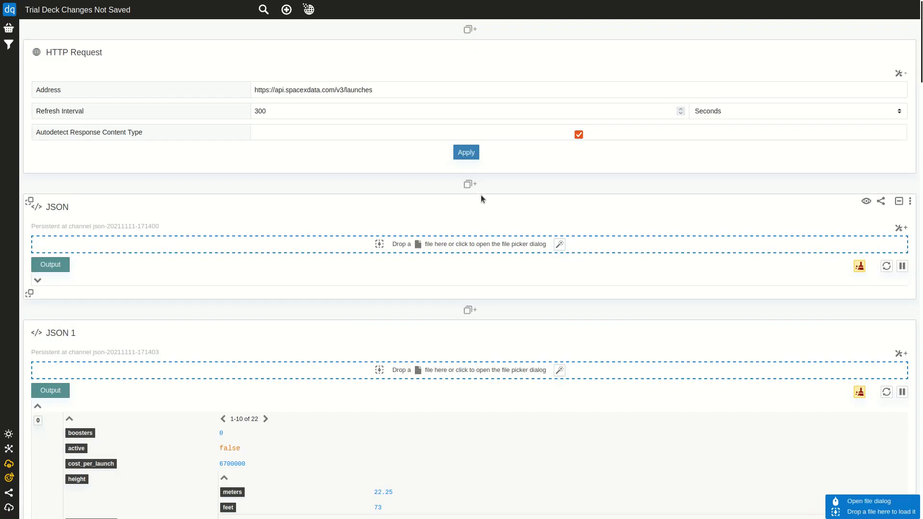
drag(341, 91, 343, 90)
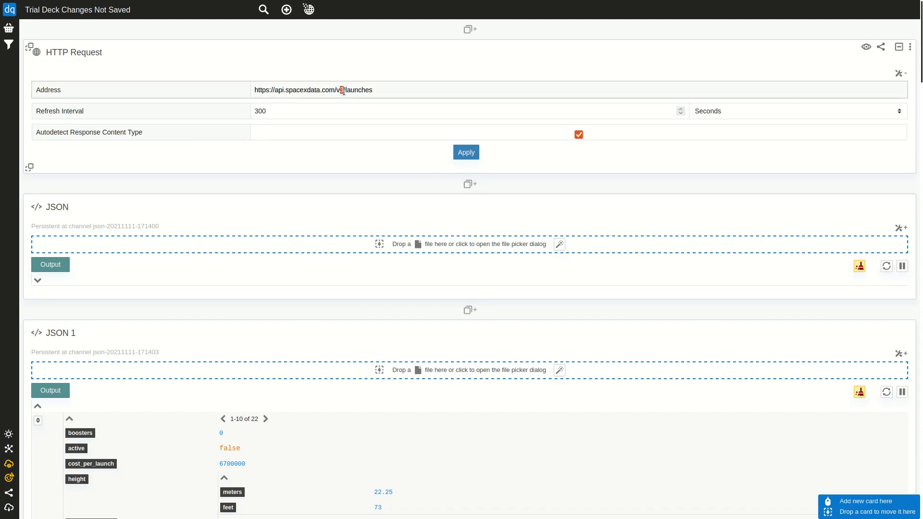
click(459, 150)
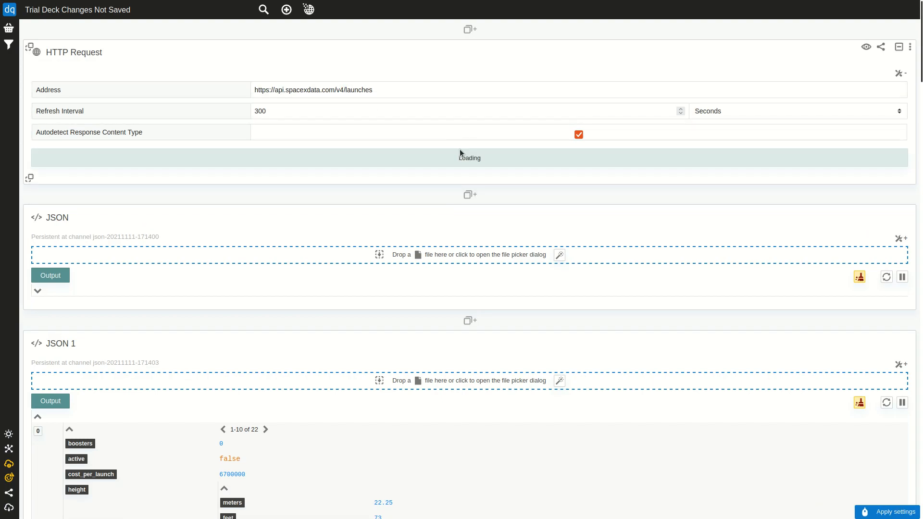
scroll(472, 269, down, 2)
scroll(488, 268, up, 2)
double_click(348, 89)
text(rockets)
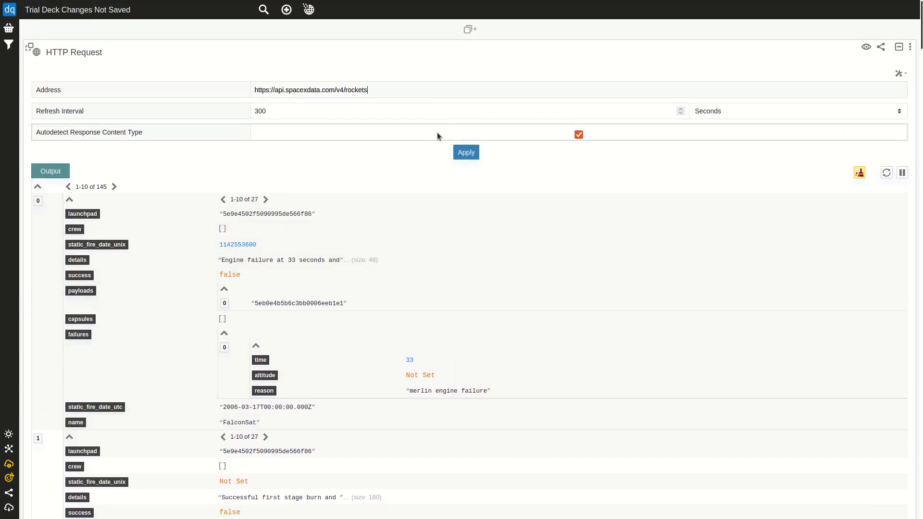
click(456, 151)
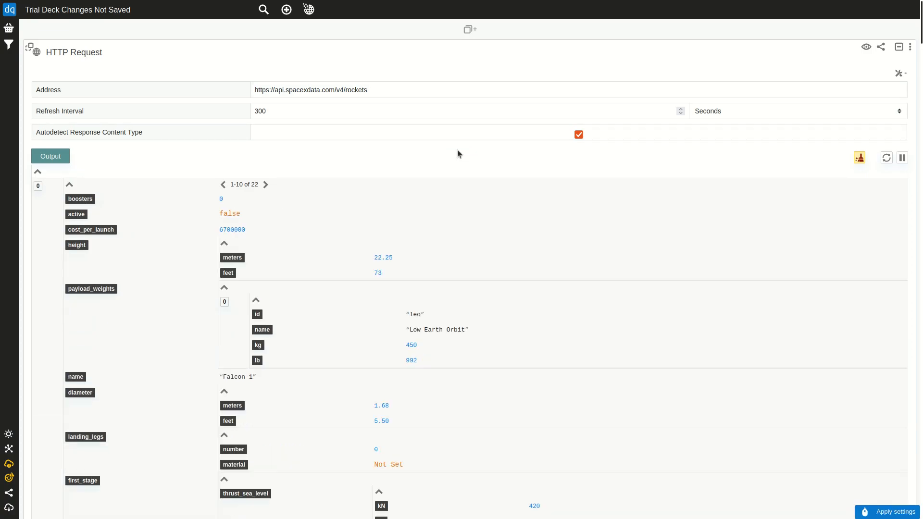
click(898, 47)
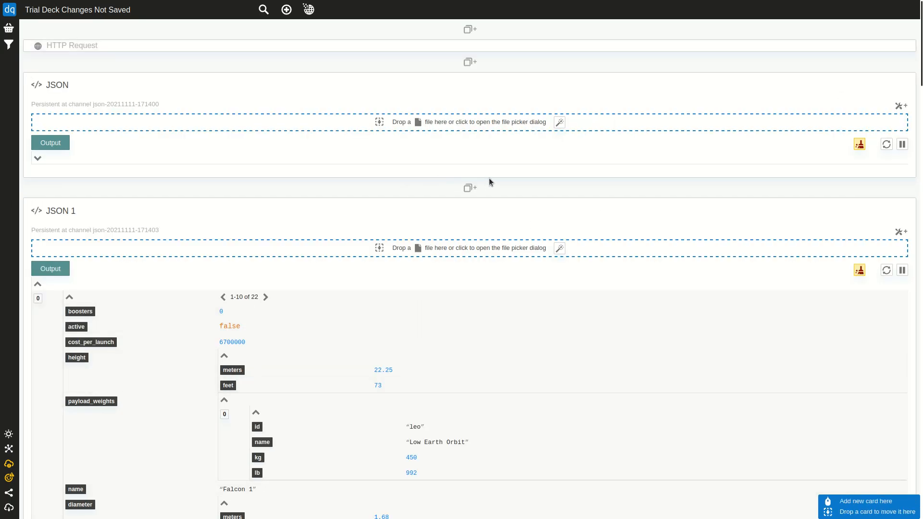
- Expand the launches output and add the first record's name and success fields to the basket
click(38, 158)
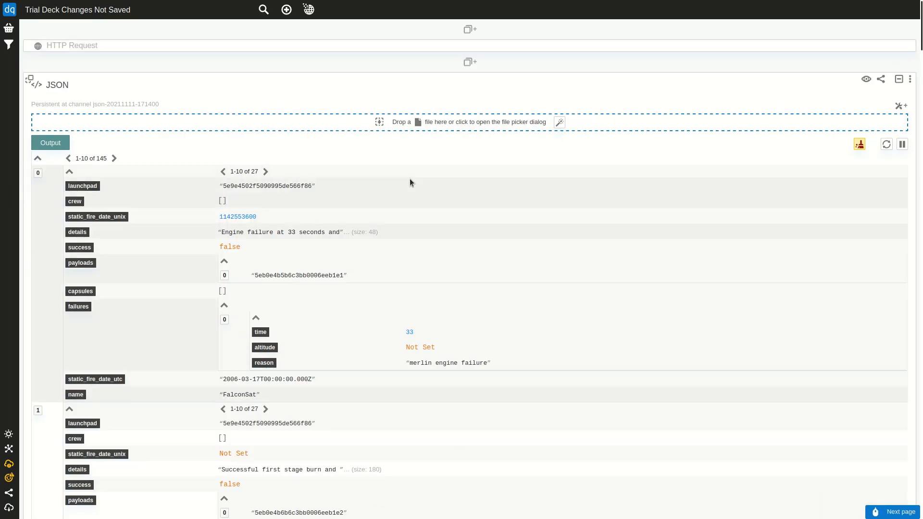
scroll(410, 178, down, 1)
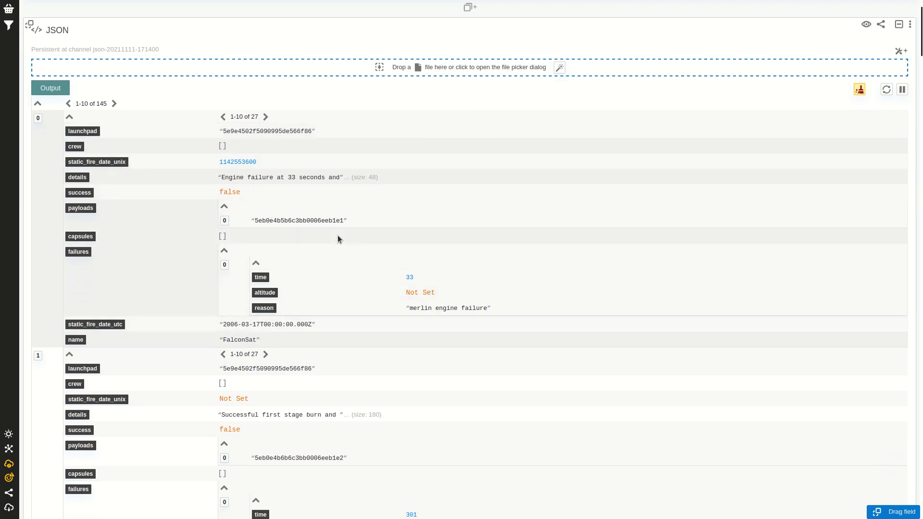
scroll(338, 238, down, 3)
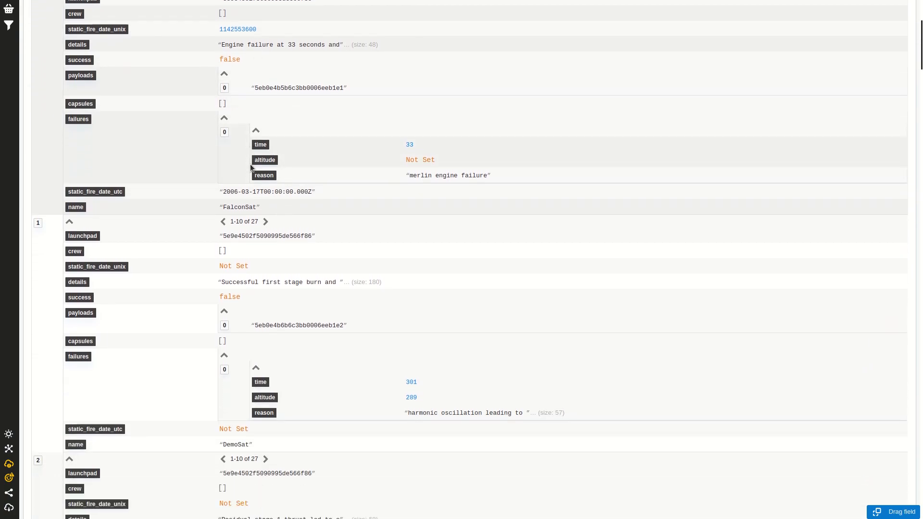
scroll(250, 163, down, 2)
scroll(247, 164, up, 4)
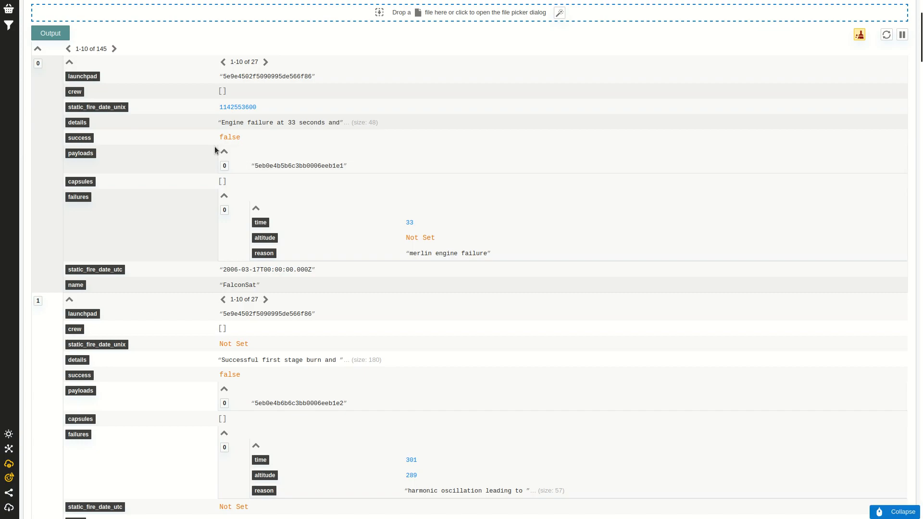
scroll(215, 147, up, 1)
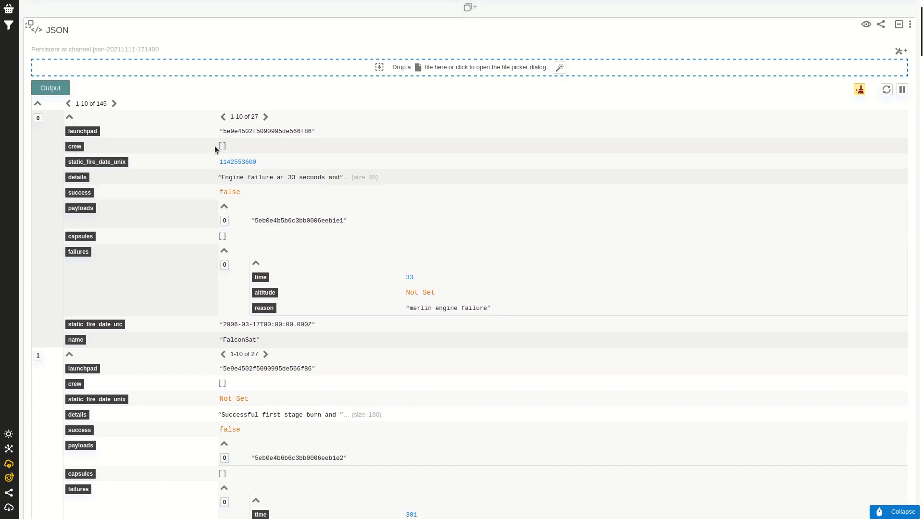
click(10, 12)
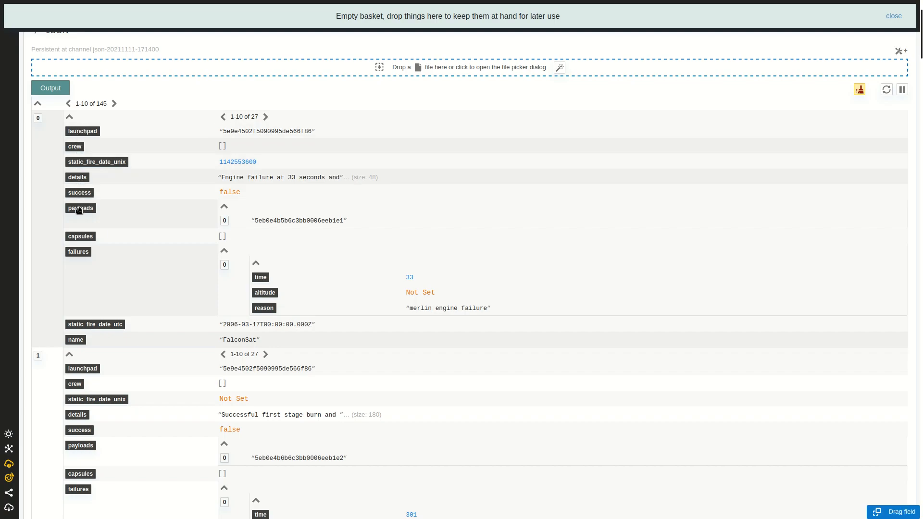
drag(78, 340, 147, 19)
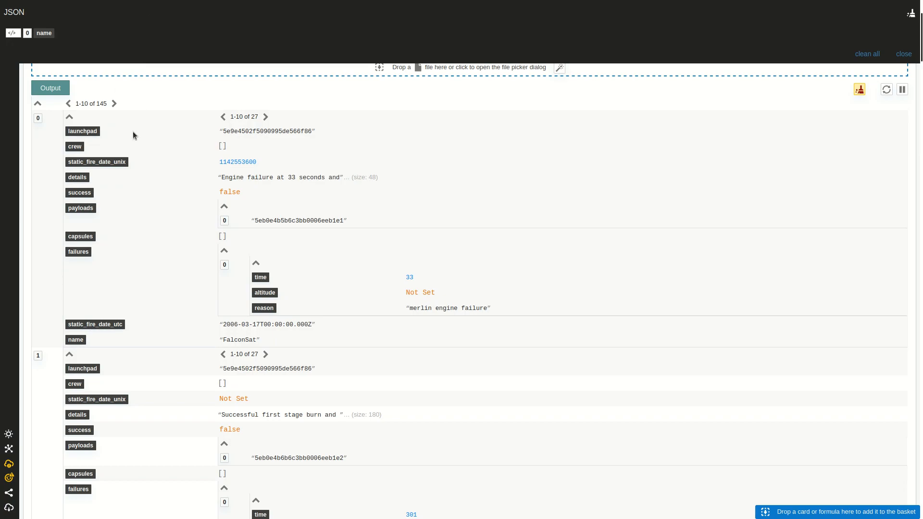
drag(94, 193, 146, 46)
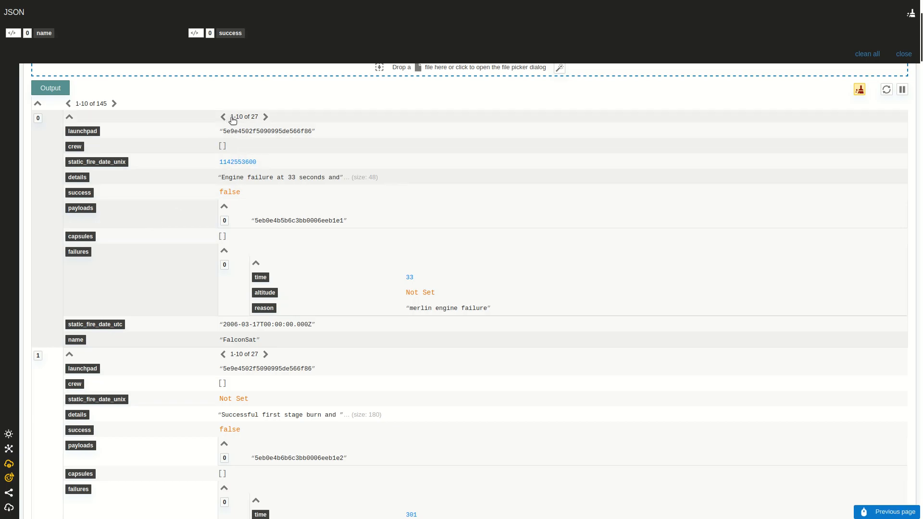
- Add the first launch record's date_utc and rocket fields to the basket, and collapse the launches output
click(266, 117)
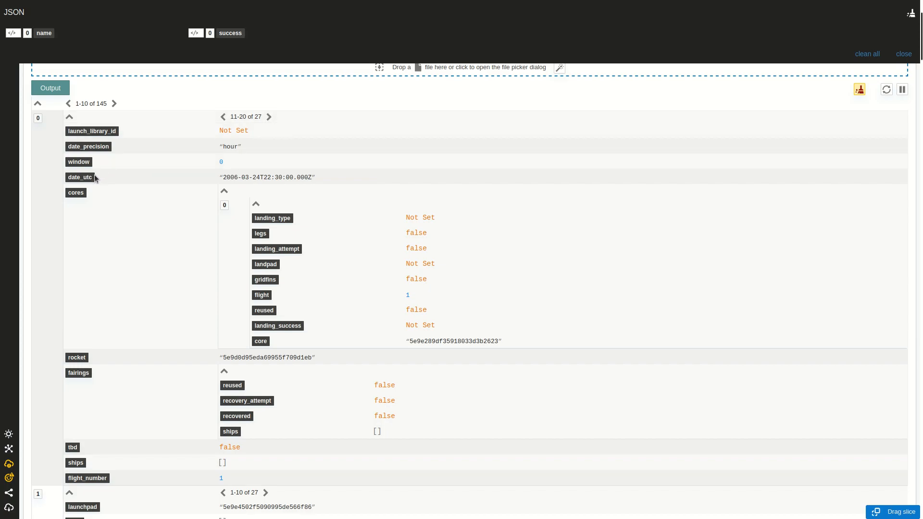
drag(90, 172, 296, 34)
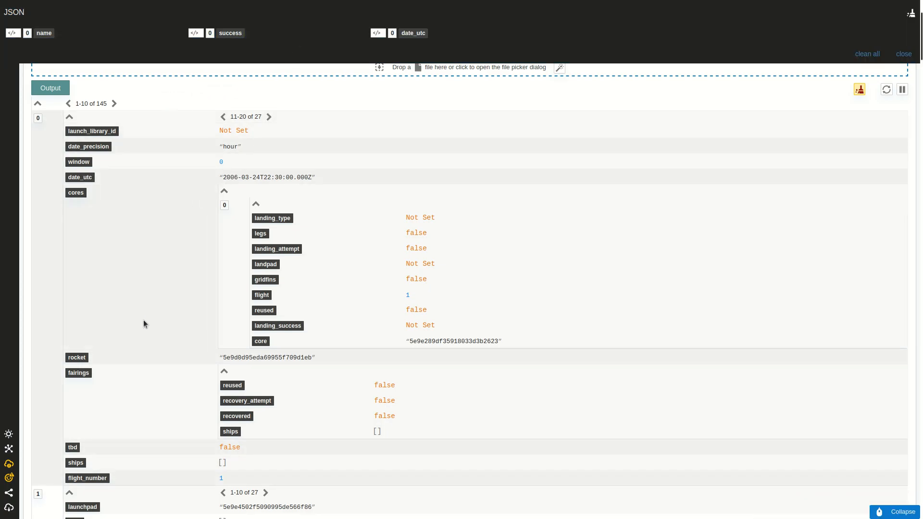
drag(89, 357, 471, 41)
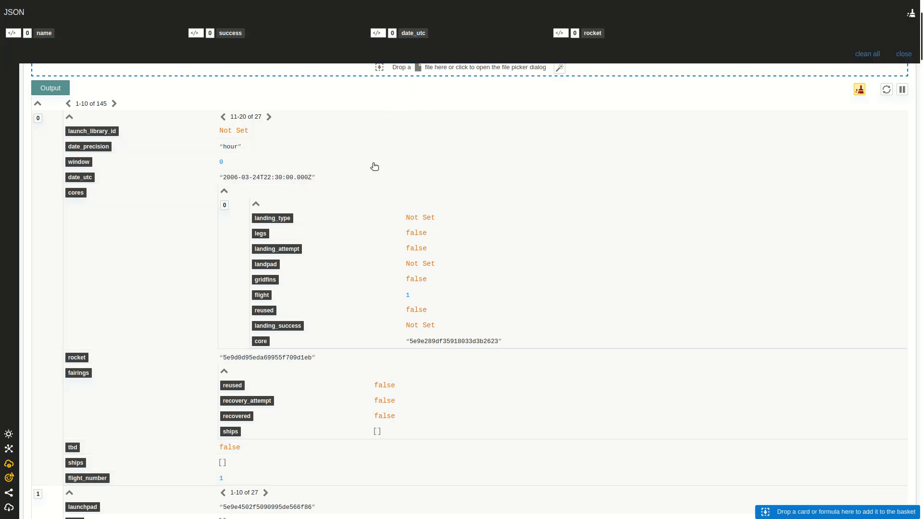
click(268, 117)
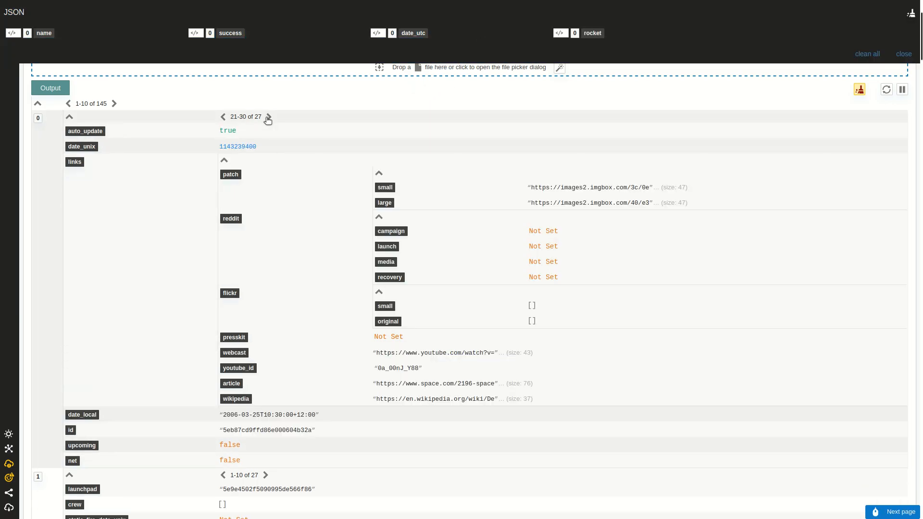
click(223, 117)
click(38, 104)
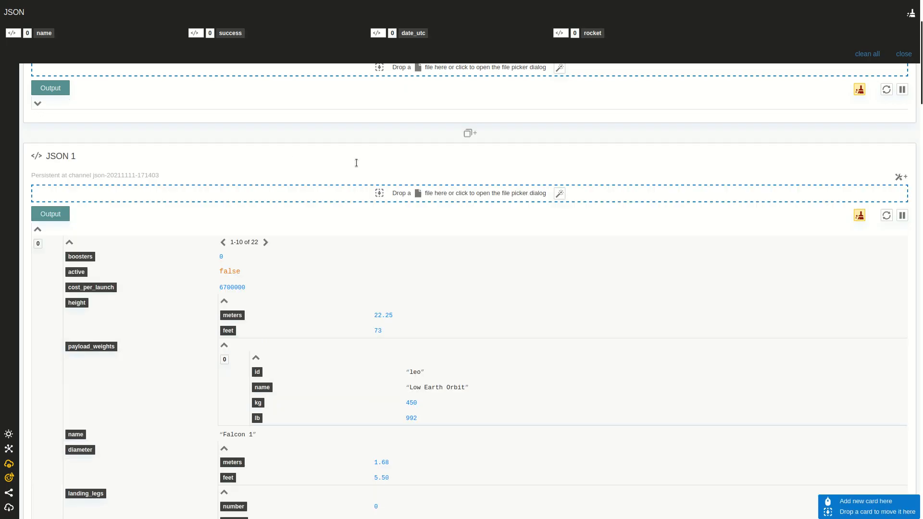
- Add the first rocket record's name, landing_legs number and active fields from the JSON 1 card to the basket
scroll(432, 193, down, 2)
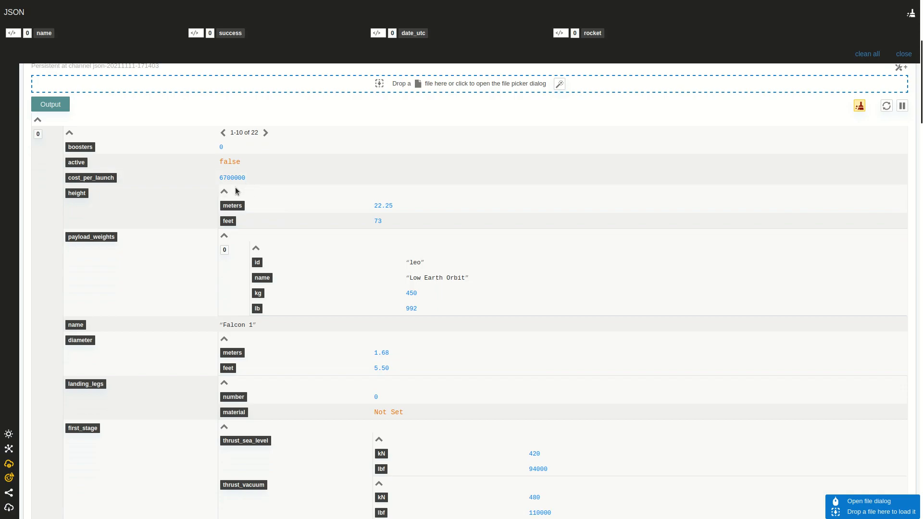
scroll(155, 180, down, 1)
drag(81, 270, 134, 47)
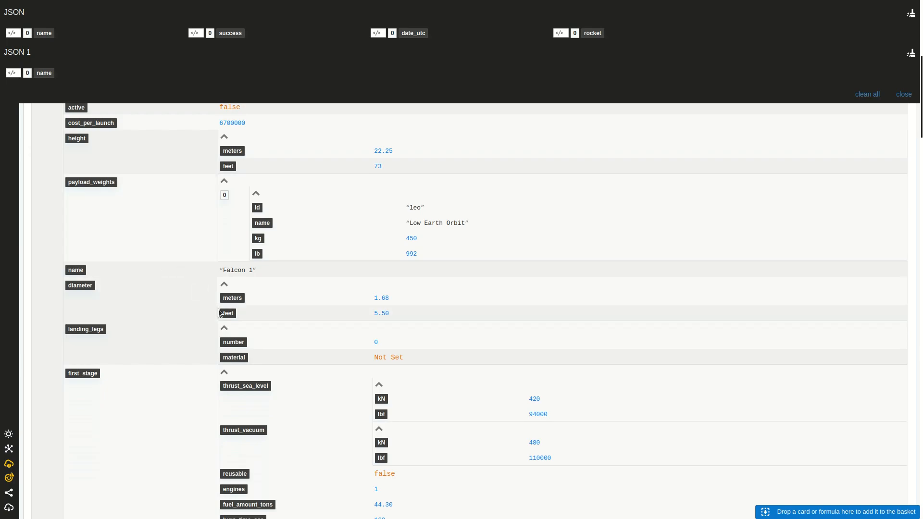
scroll(178, 276, down, 1)
drag(227, 287, 209, 68)
scroll(194, 224, up, 2)
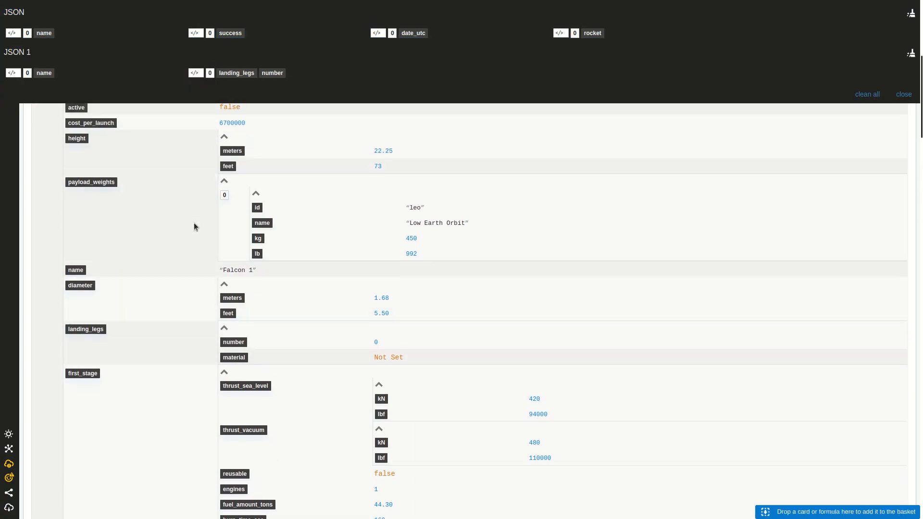
drag(76, 162, 347, 84)
- Add the first rocket record's id field, from its 11-20 field range, to the basket and minimize the JSON 1 card
scroll(111, 230, down, 1)
scroll(122, 224, down, 2)
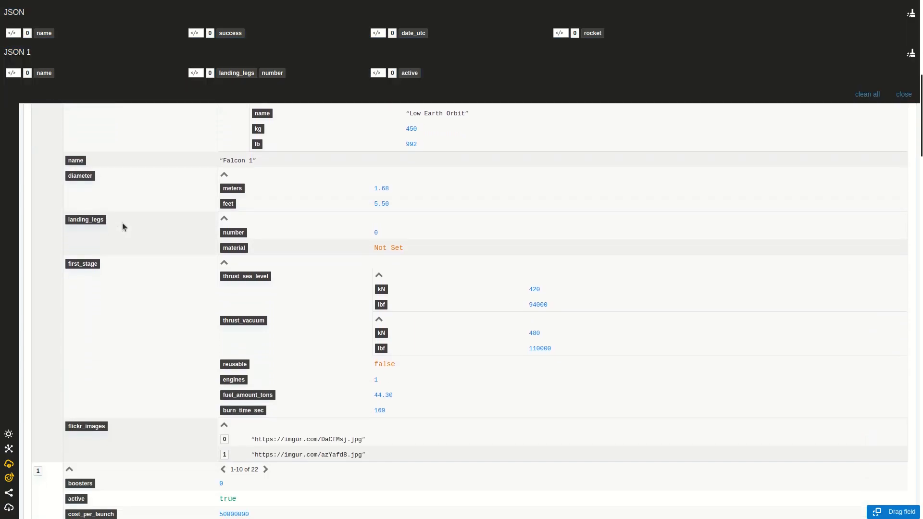
scroll(122, 223, up, 3)
scroll(157, 183, up, 1)
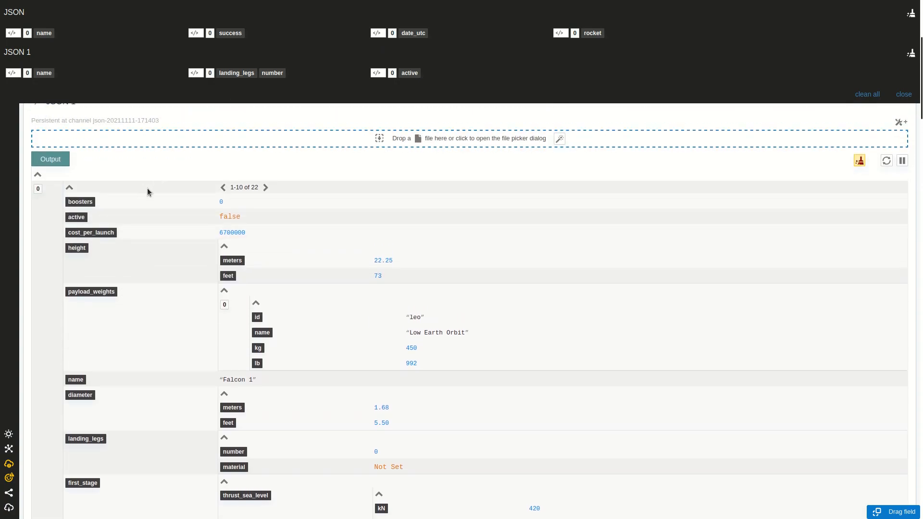
click(266, 187)
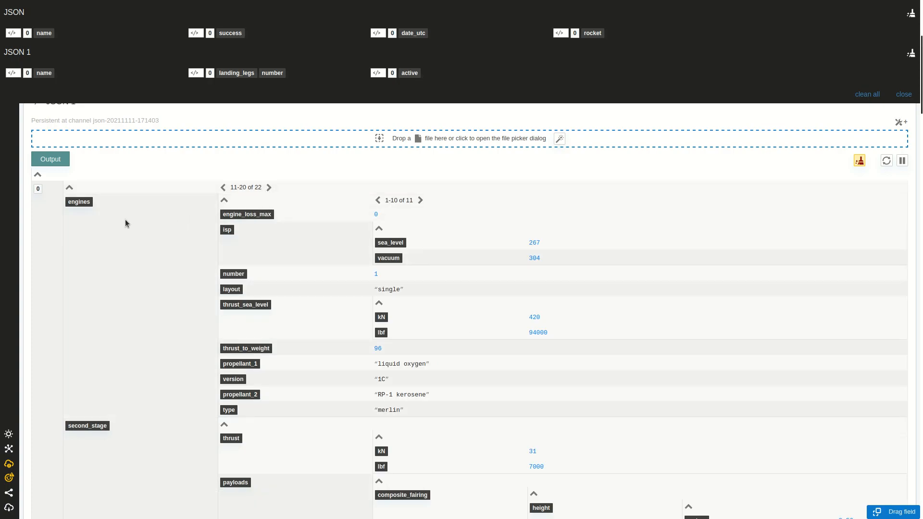
scroll(125, 223, down, 6)
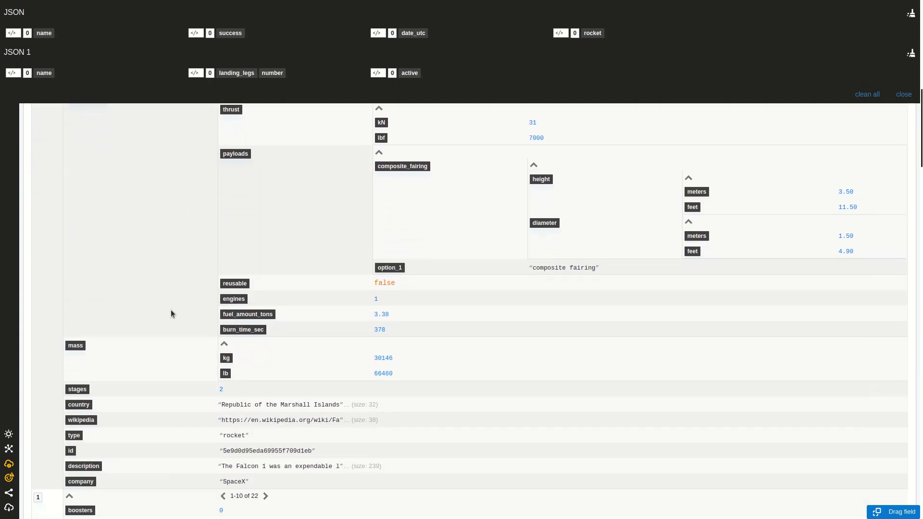
drag(71, 451, 481, 82)
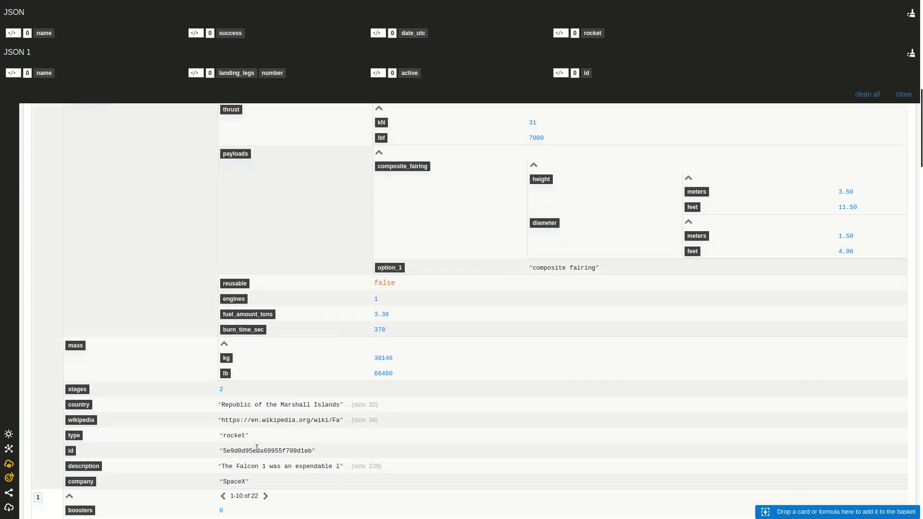
scroll(77, 193, up, 8)
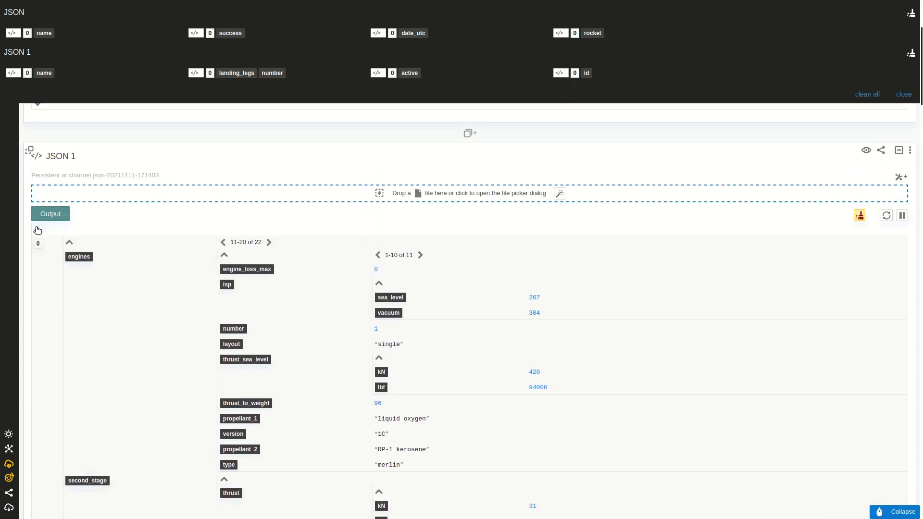
click(899, 150)
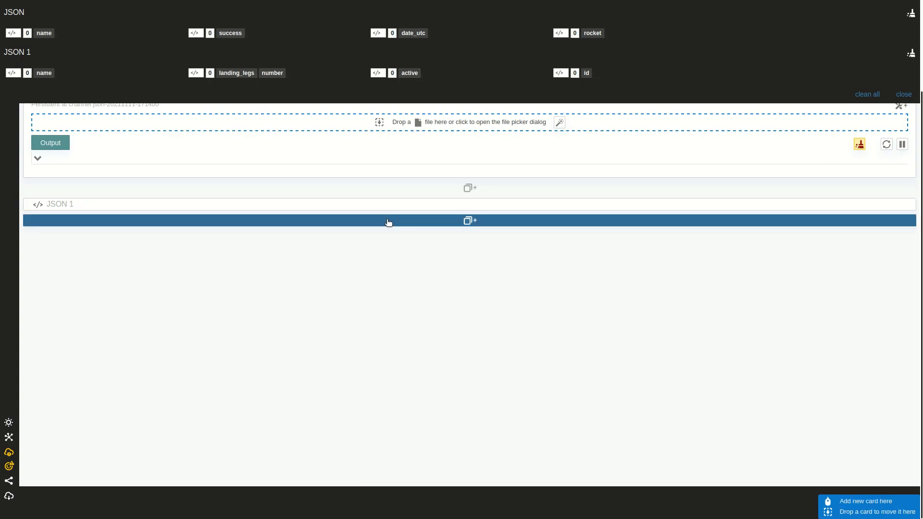
- Add a Join card below the JSON 1 card
click(391, 222)
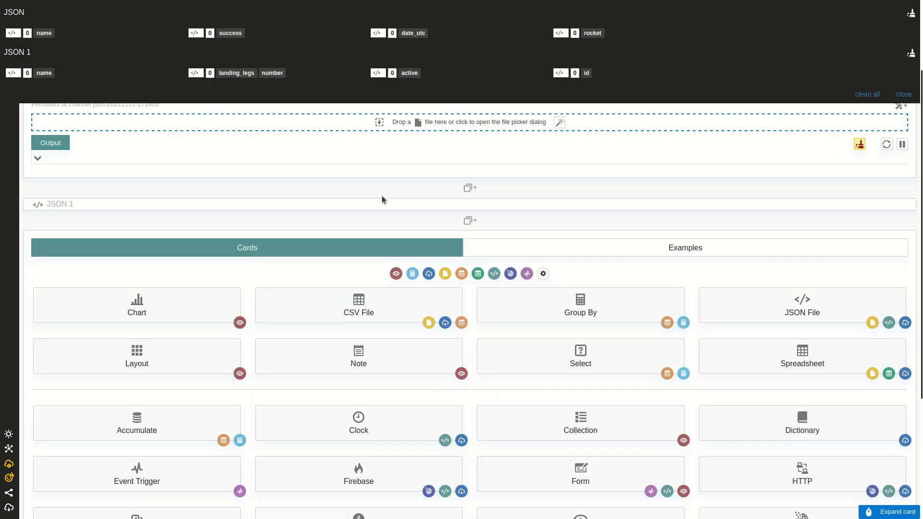
scroll(383, 197, down, 3)
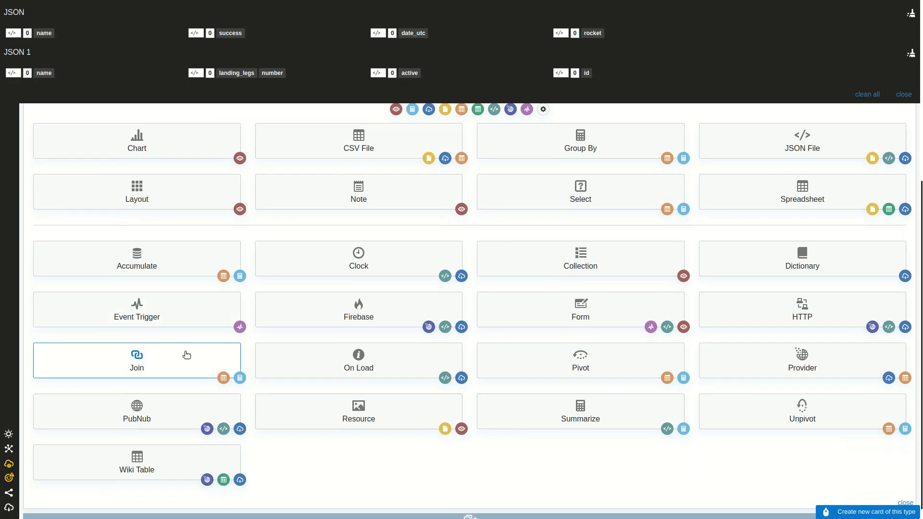
click(171, 367)
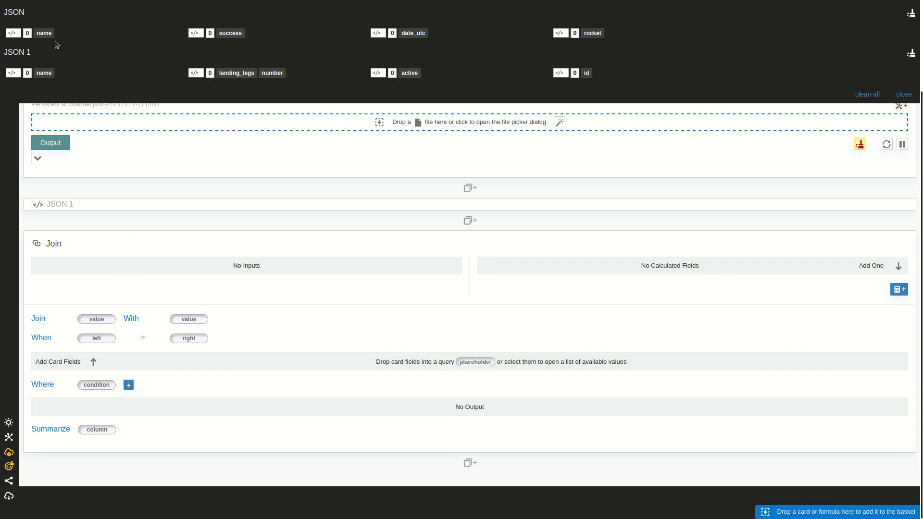
- Set the Join card to join the launch name and date_utc fields with the JSON 1 name and id fields
drag(44, 33, 109, 320)
drag(408, 32, 140, 318)
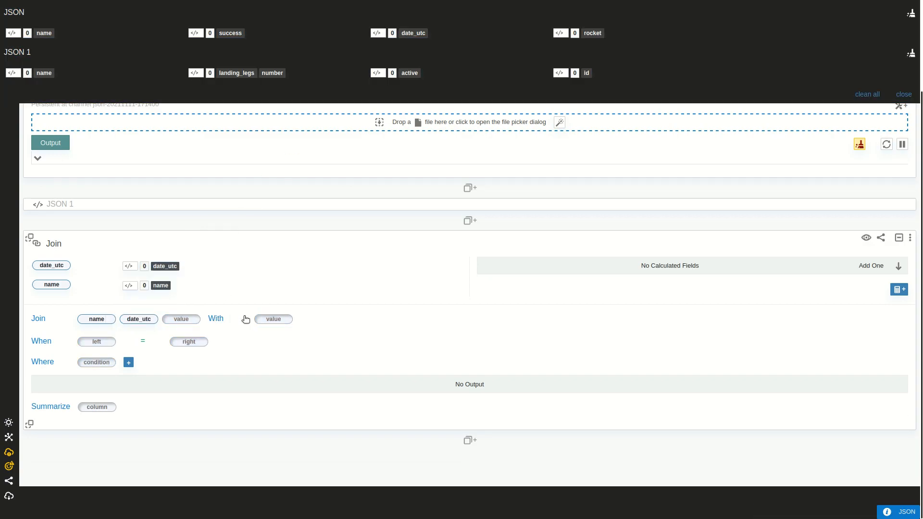
click(271, 321)
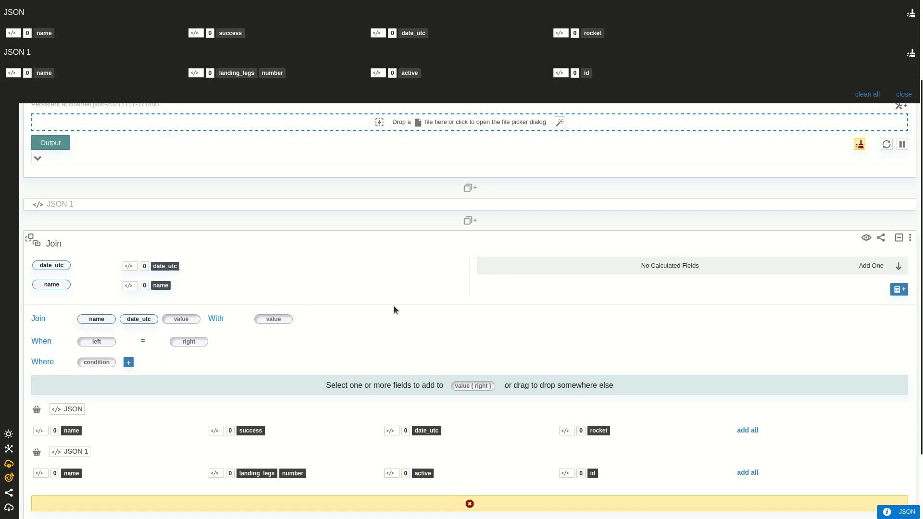
scroll(394, 308, down, 2)
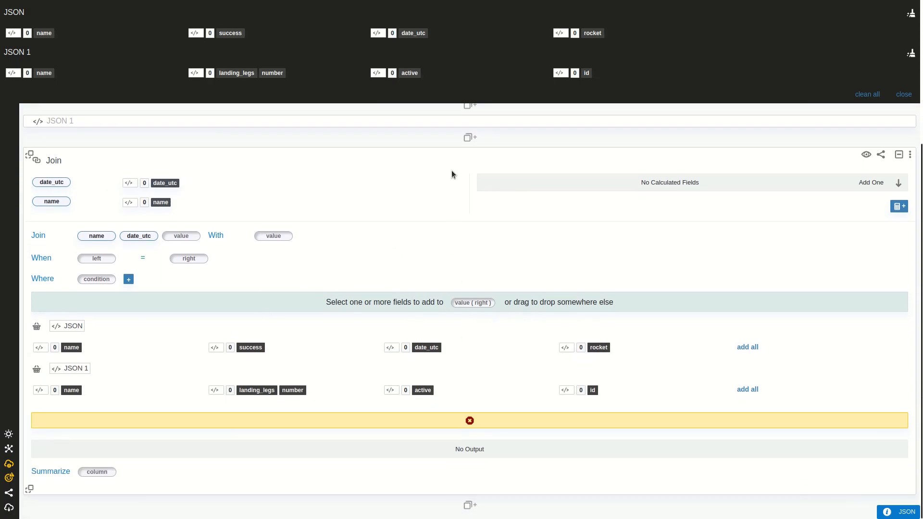
click(72, 390)
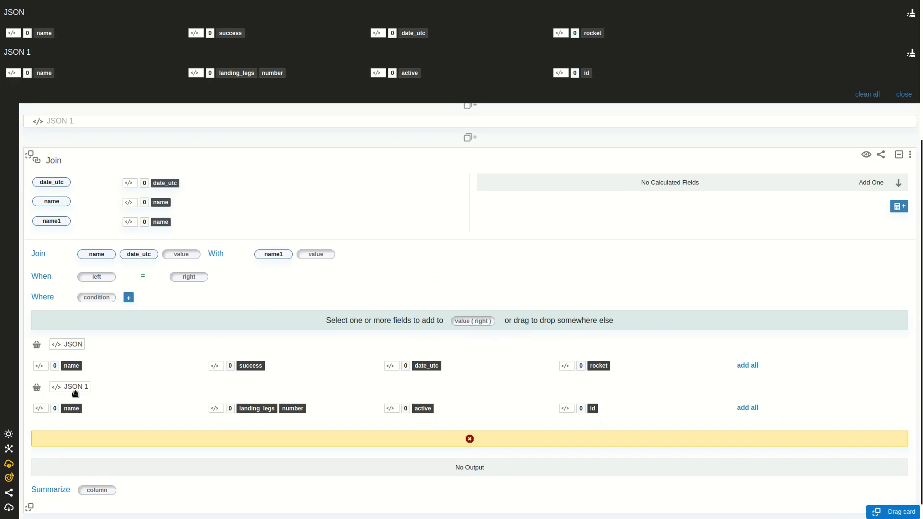
click(592, 409)
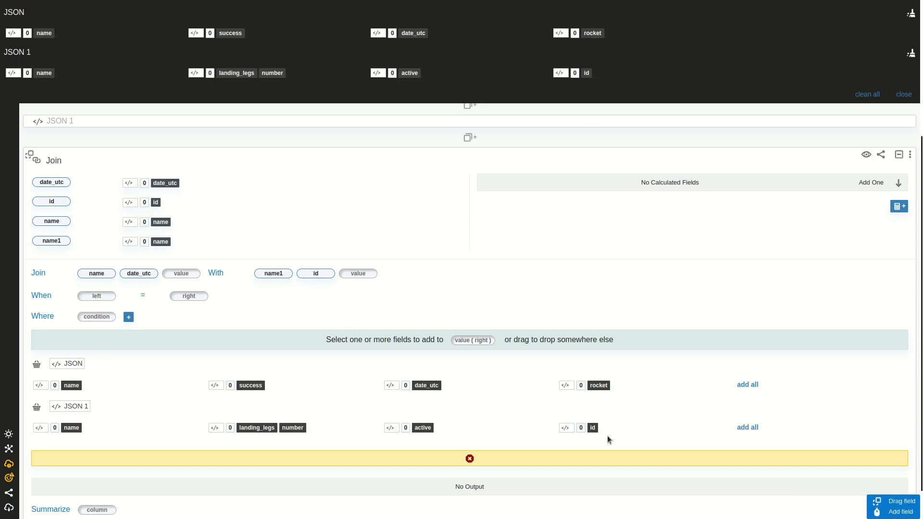
- Set the join condition to the launch rocket field equal to the JSON 1 id field, and empty and close the basket
drag(596, 34, 104, 303)
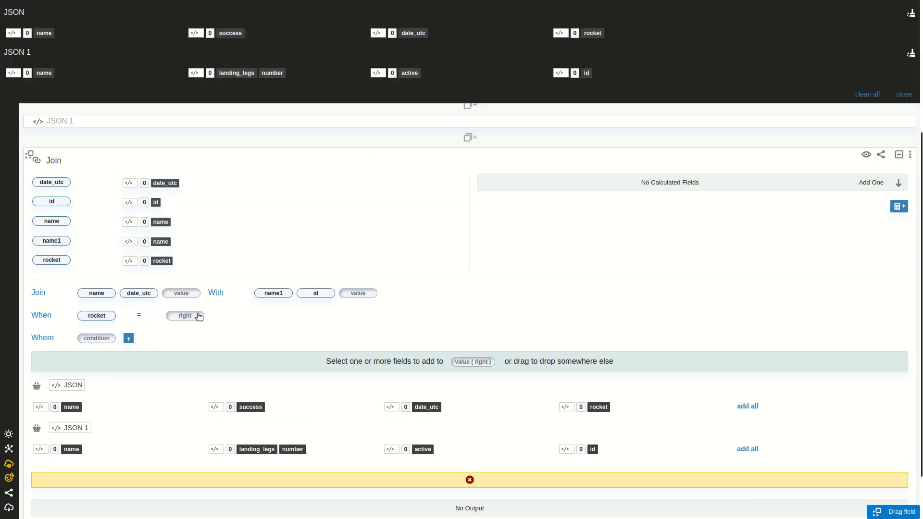
click(594, 450)
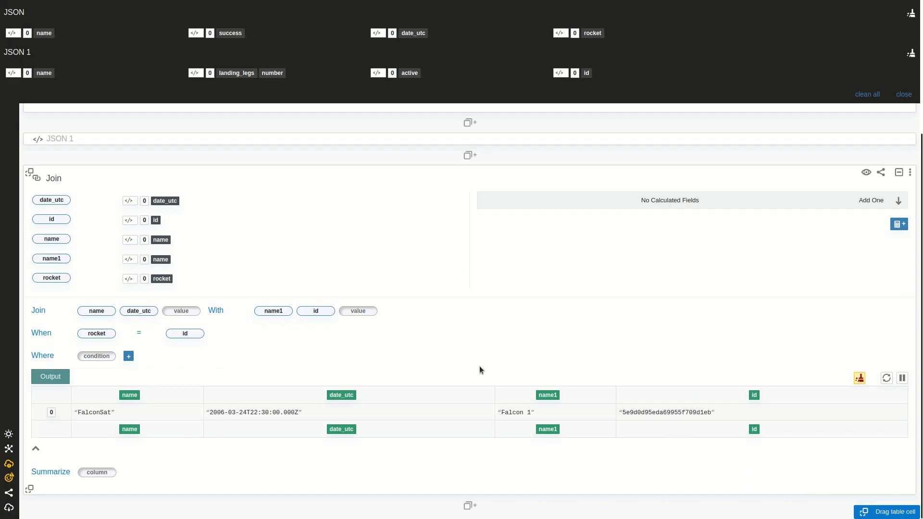
click(867, 96)
click(894, 16)
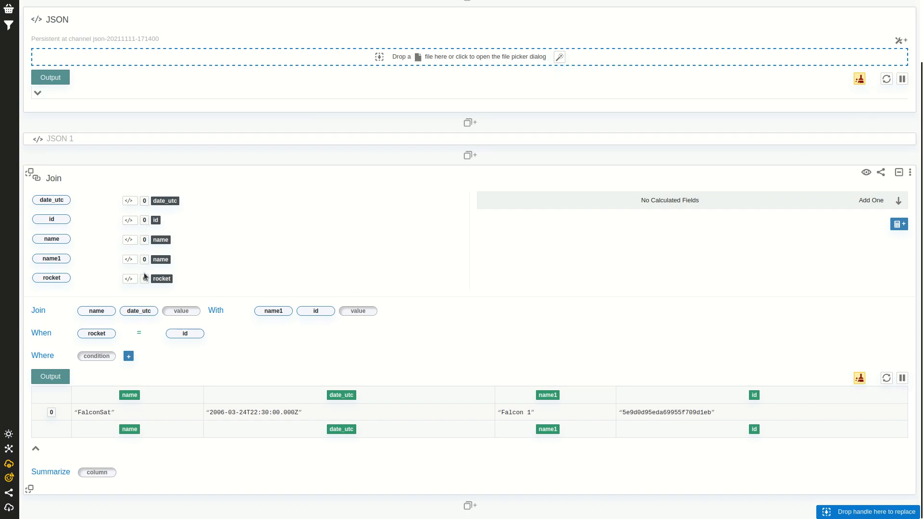
- Replace index 0 with the range 0:∞ on the date_utc and id inputs, and inspect date_utc's range settings without changing them
click(144, 201)
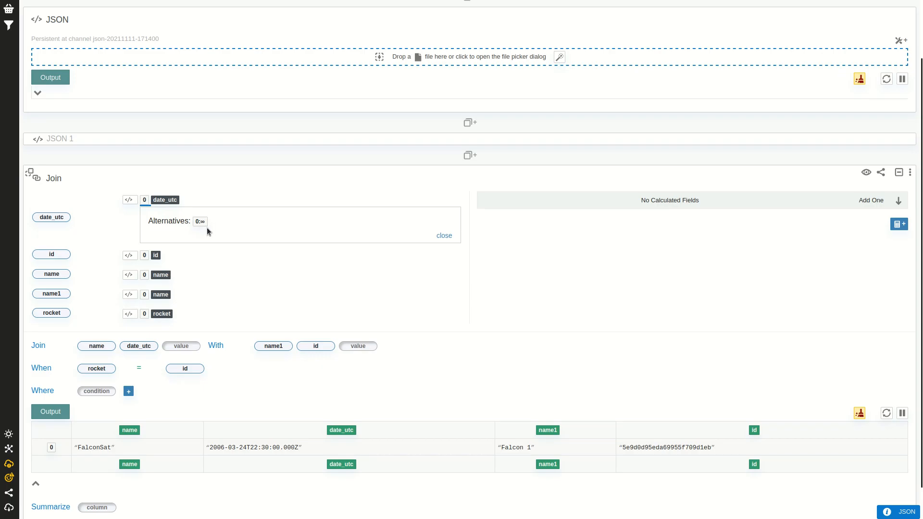
click(200, 222)
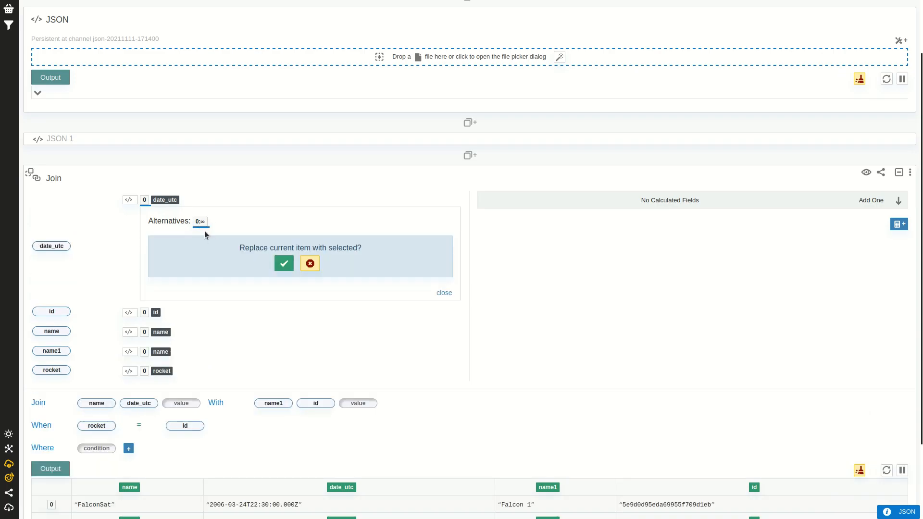
click(279, 261)
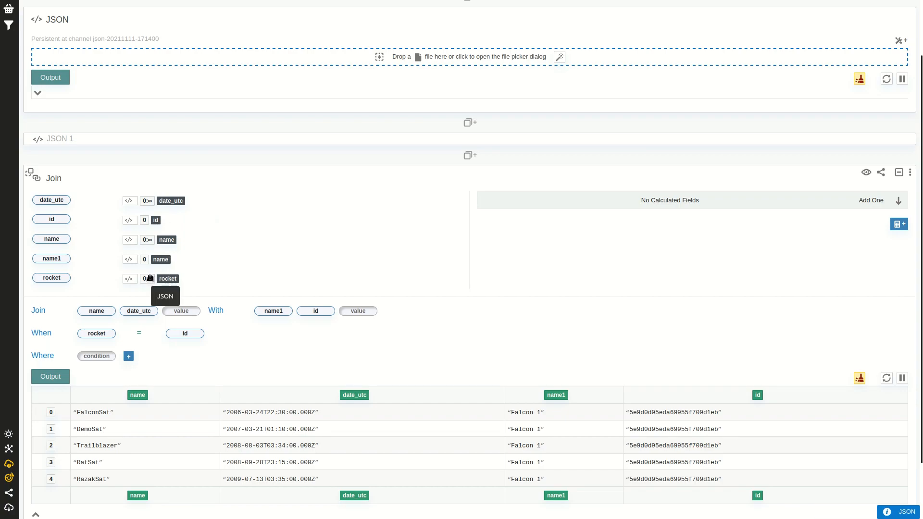
click(144, 220)
click(198, 241)
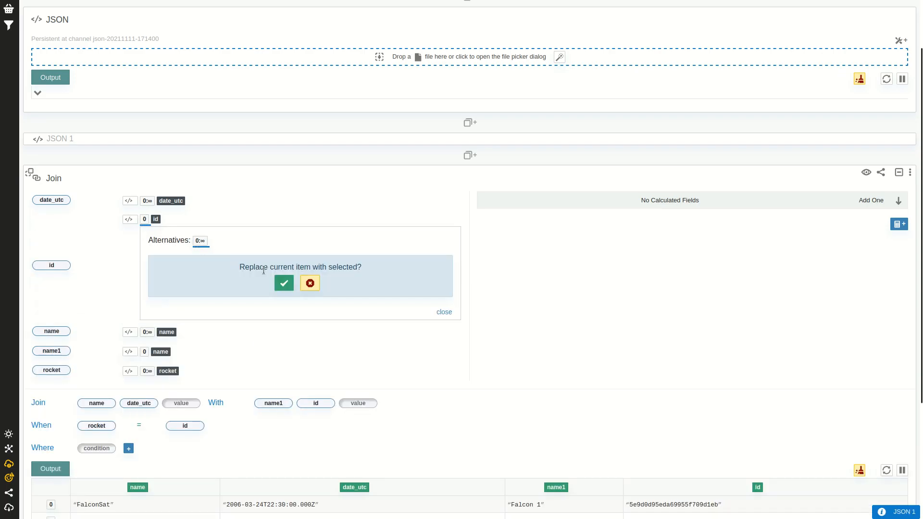
click(283, 283)
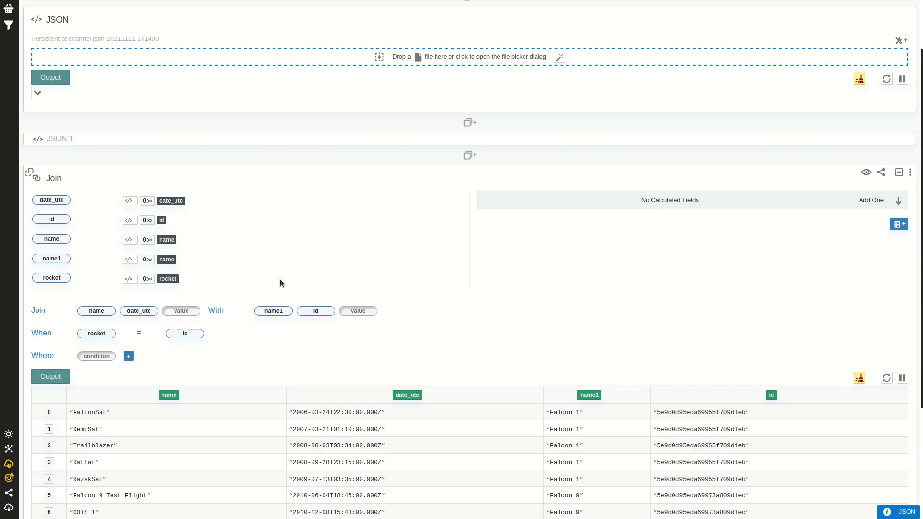
click(147, 202)
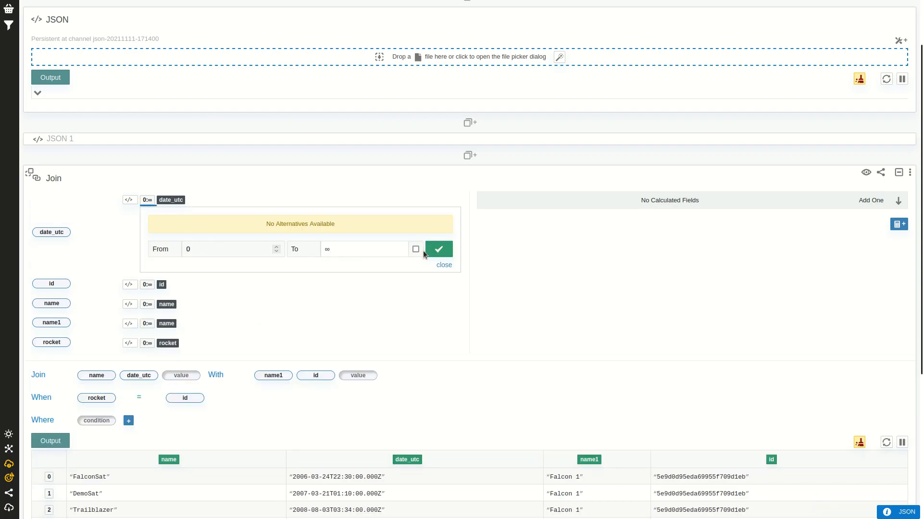
click(440, 266)
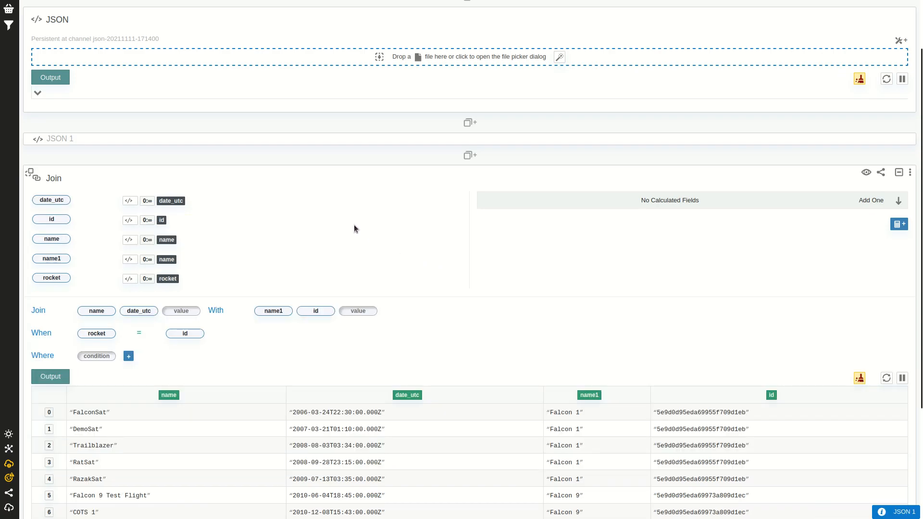
- Rename the Join card's name1 input to Rocket
scroll(352, 223, down, 1)
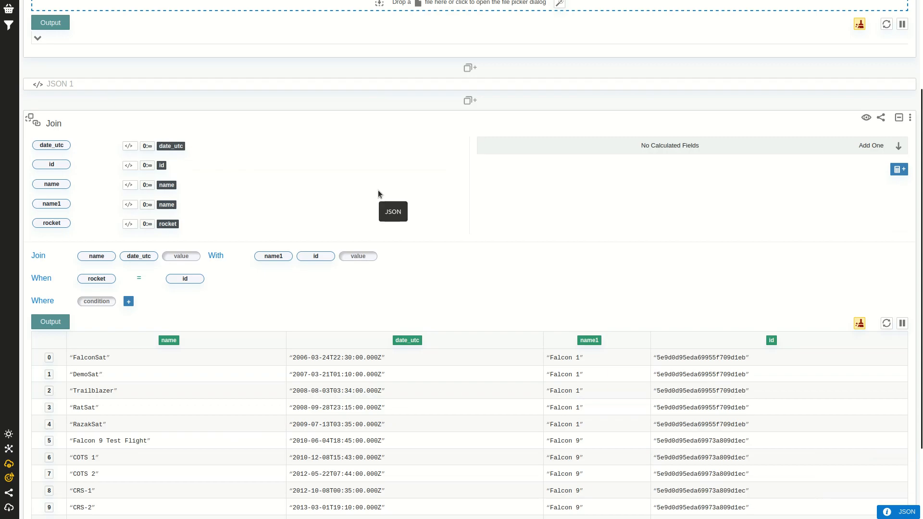
scroll(380, 191, down, 1)
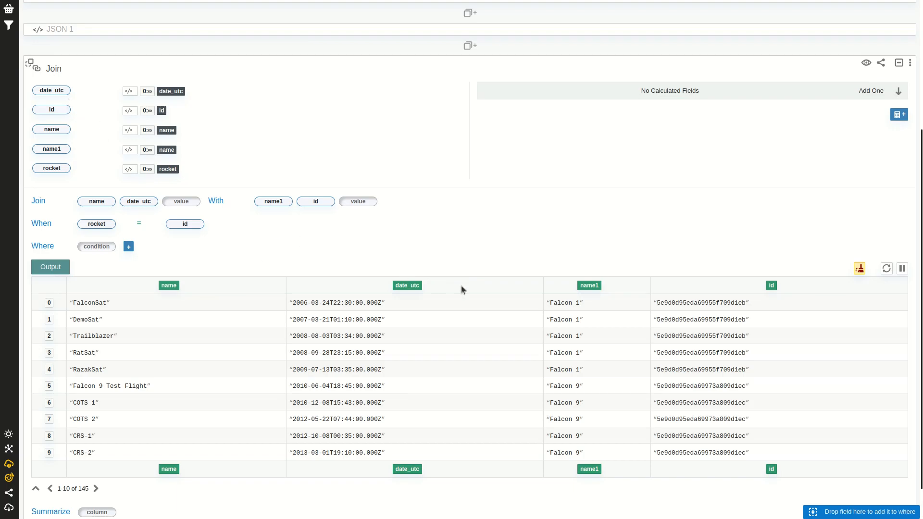
click(53, 154)
click(174, 149)
key(ctrl+a)
text(Rocket)
key(Return)
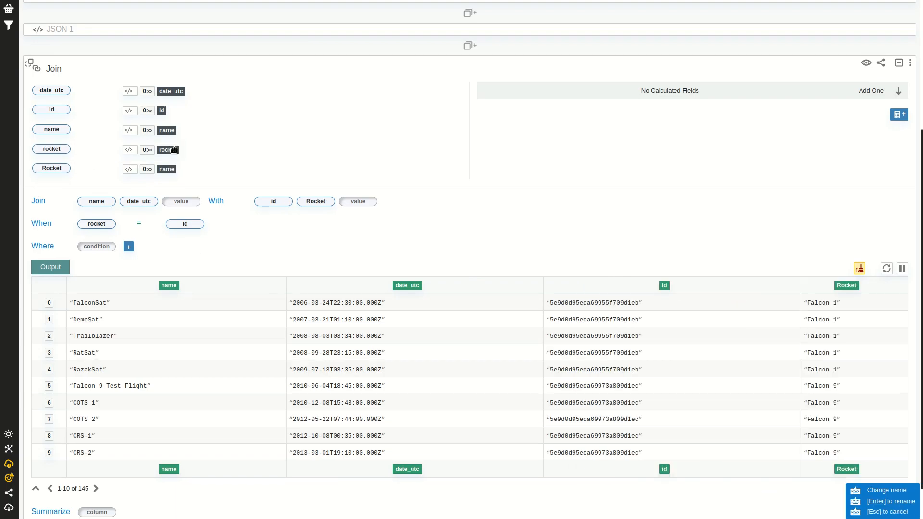
- Rename the Join card's name input to Mission
click(56, 129)
click(120, 124)
key(ctrl+a)
text(Mission)
key(Return)
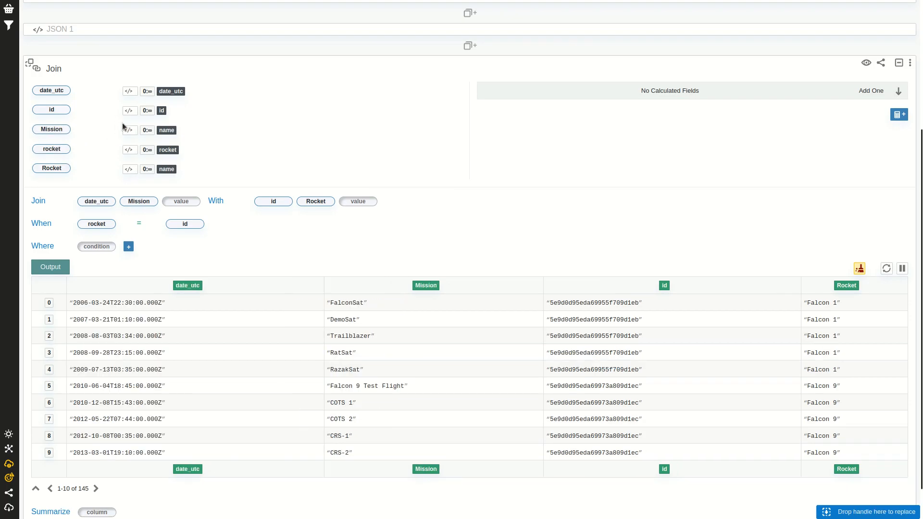
- Rename the date_utc input to Date and remove id from the fields after With
click(54, 91)
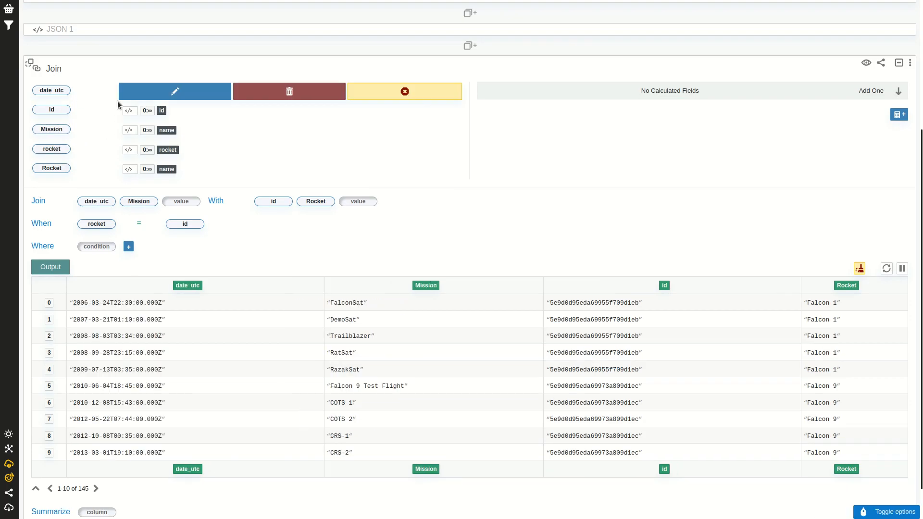
click(153, 97)
key(ctrl+a)
text(Date)
key(Return)
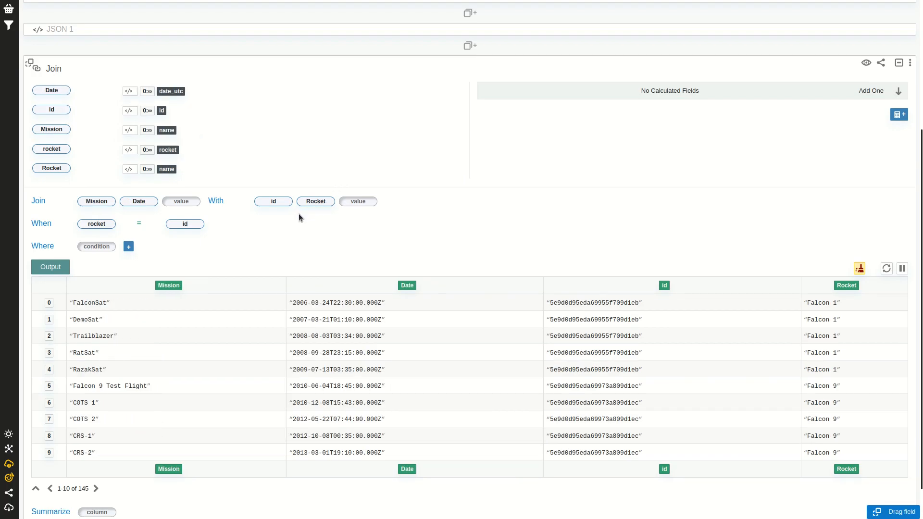
click(282, 206)
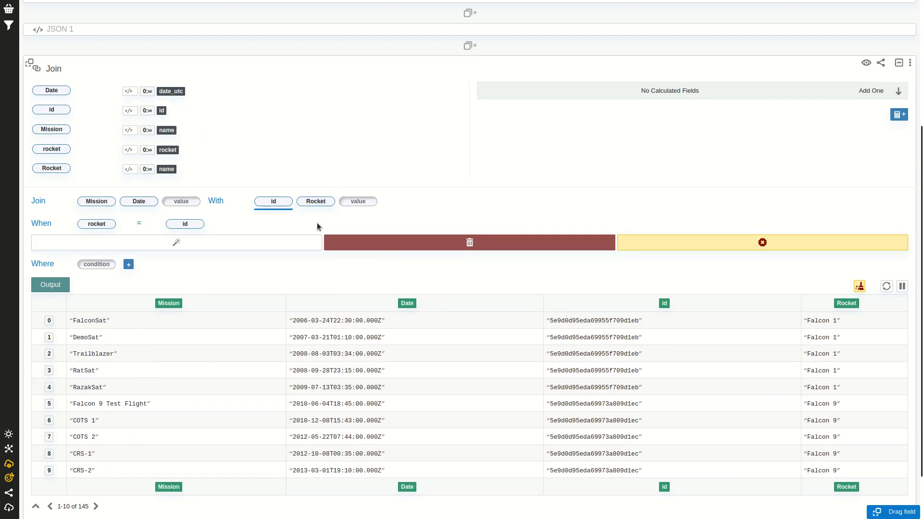
click(337, 238)
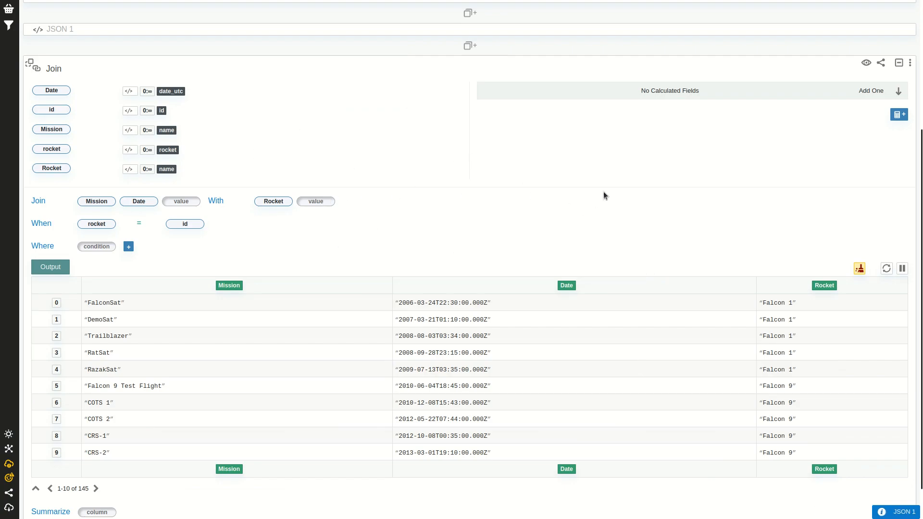
- Export the Join card's output as CSV, preview it read-only in the system's default handler, cancel the text import and close the card's actions
click(910, 64)
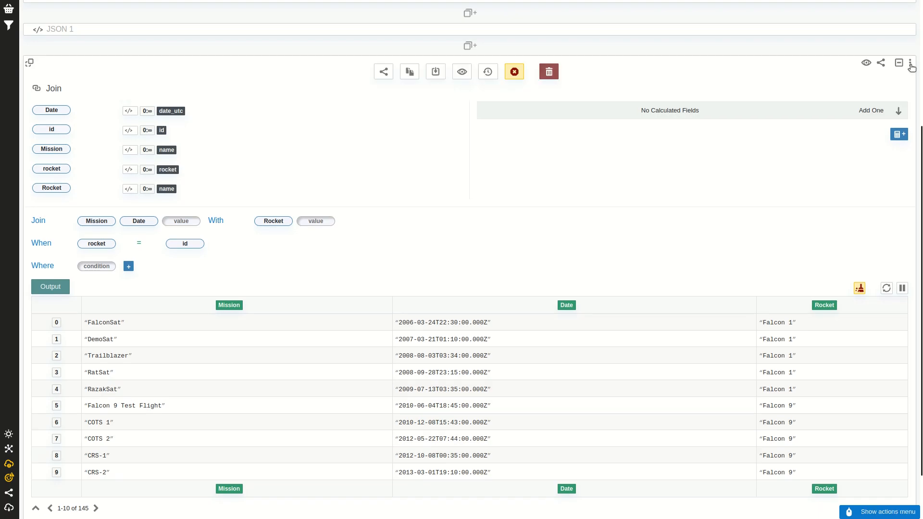
click(437, 73)
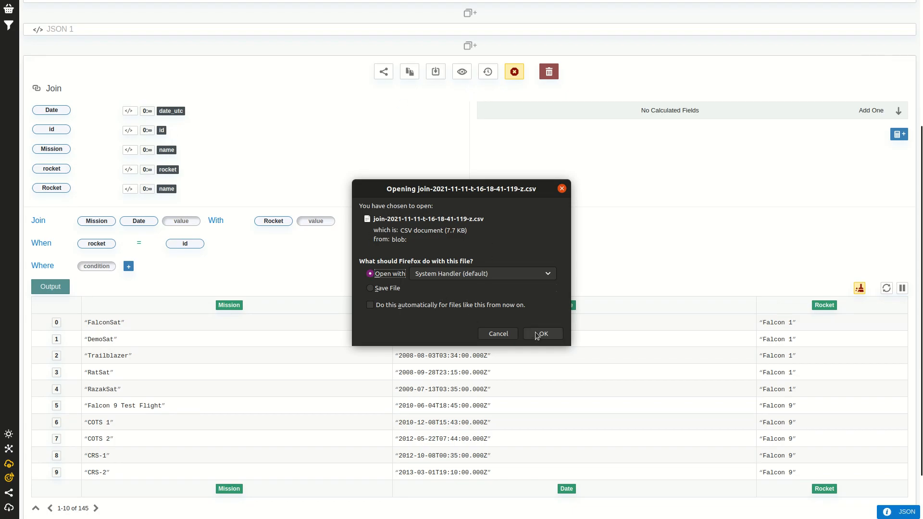
click(537, 335)
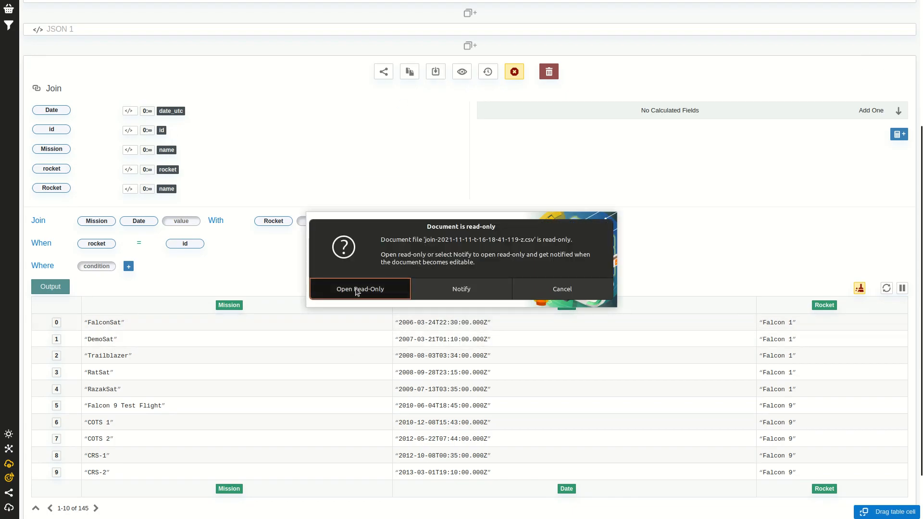
click(358, 289)
drag(623, 409, 850, 500)
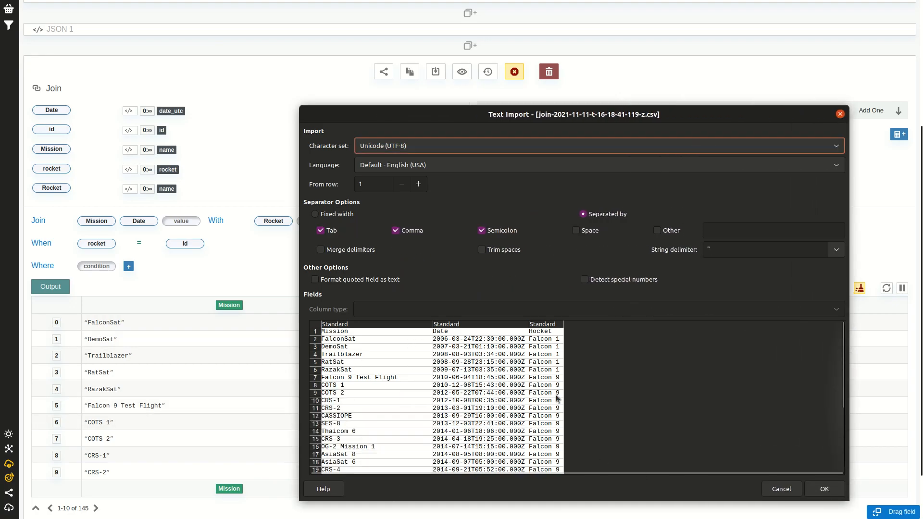
click(789, 493)
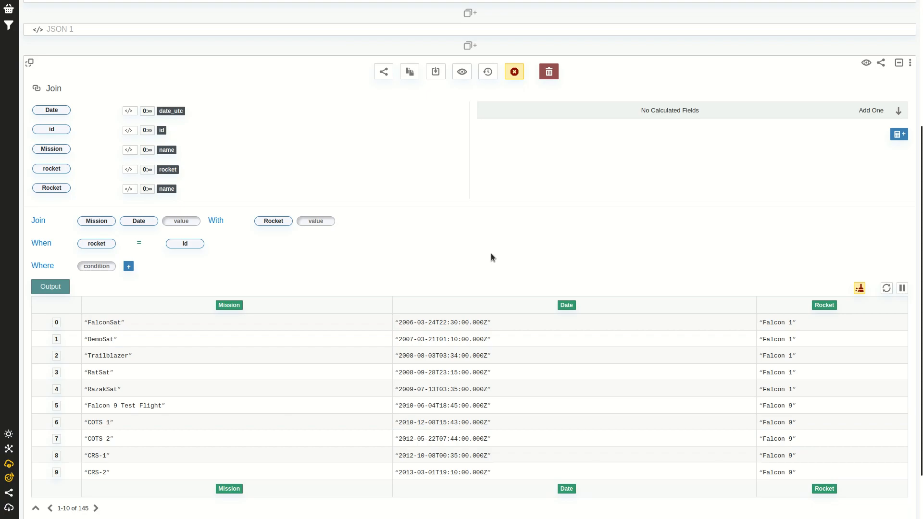
click(516, 73)
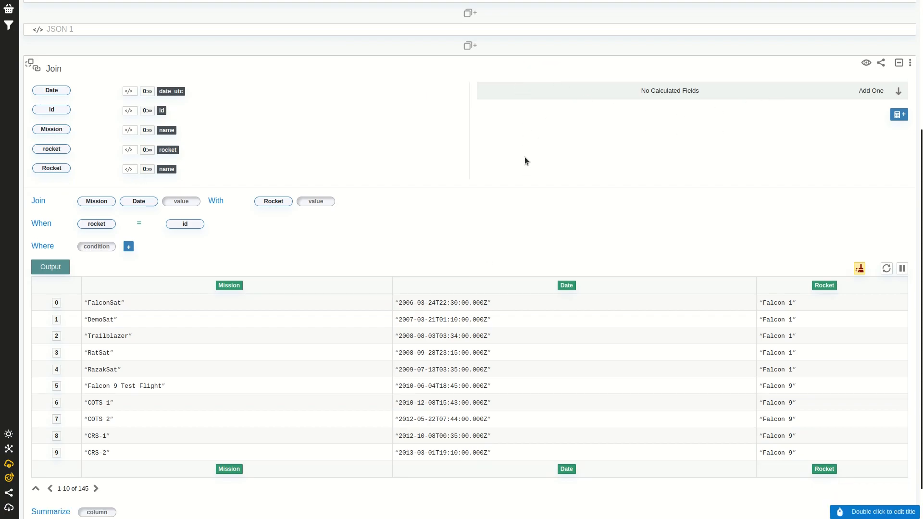